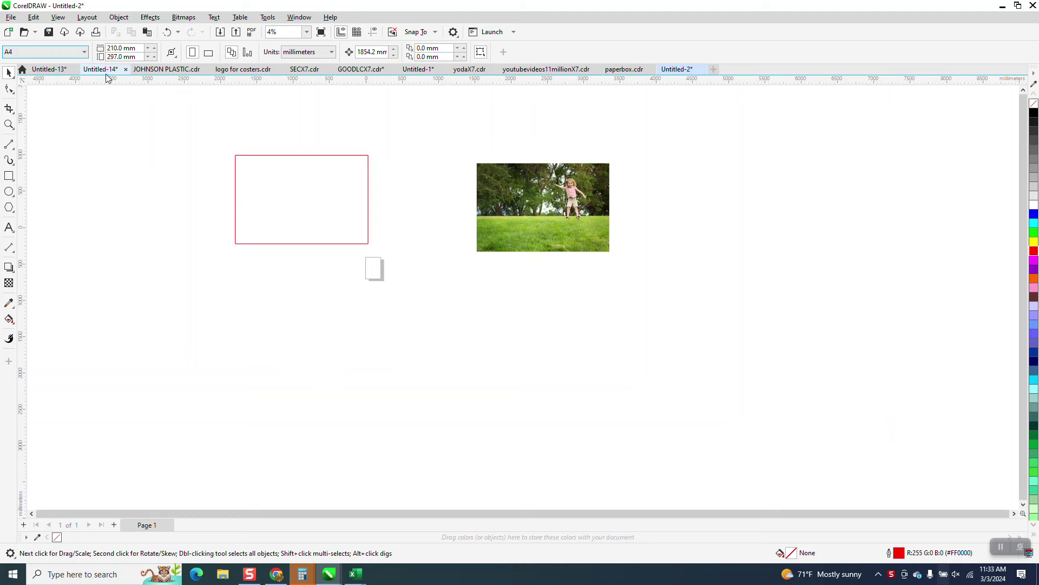
# - Set the document's drawing units to inches
pyautogui.click(331, 52)
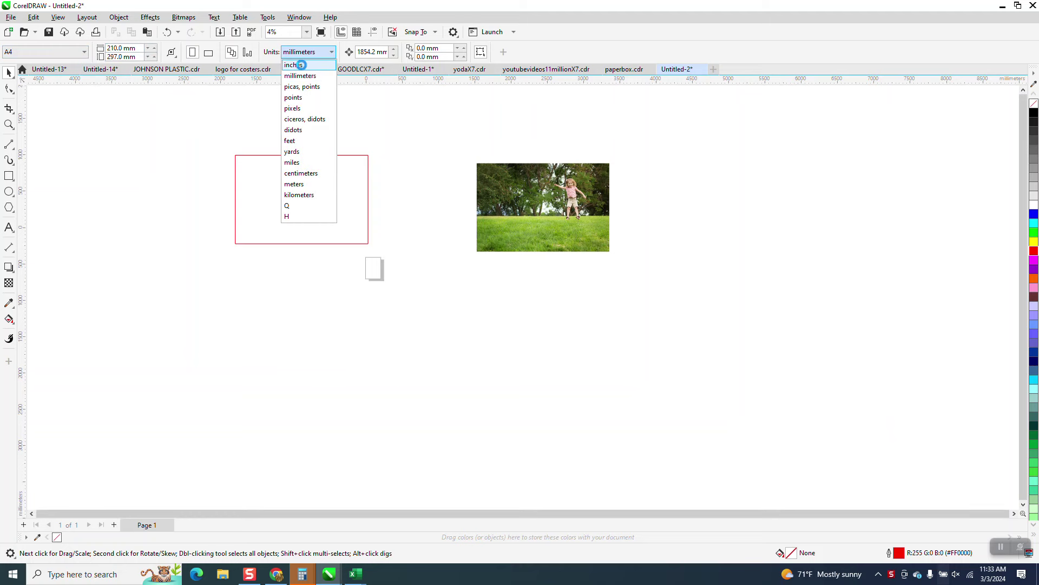
pyautogui.click(299, 65)
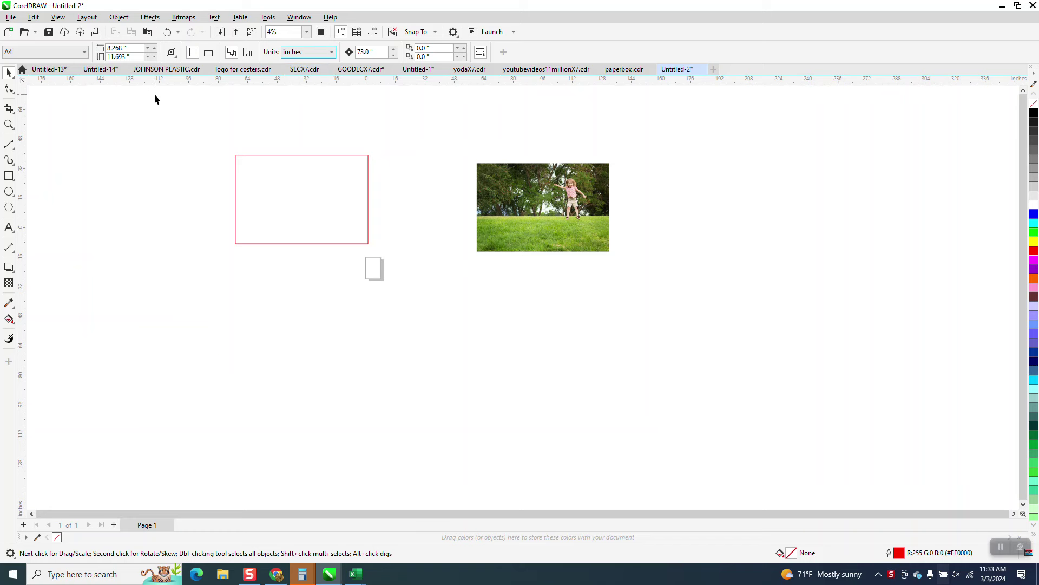
pyautogui.click(10, 125)
pyautogui.moveTo(236, 157); pyautogui.dragTo(393, 247)
pyautogui.scroll(-2, 267, 170)
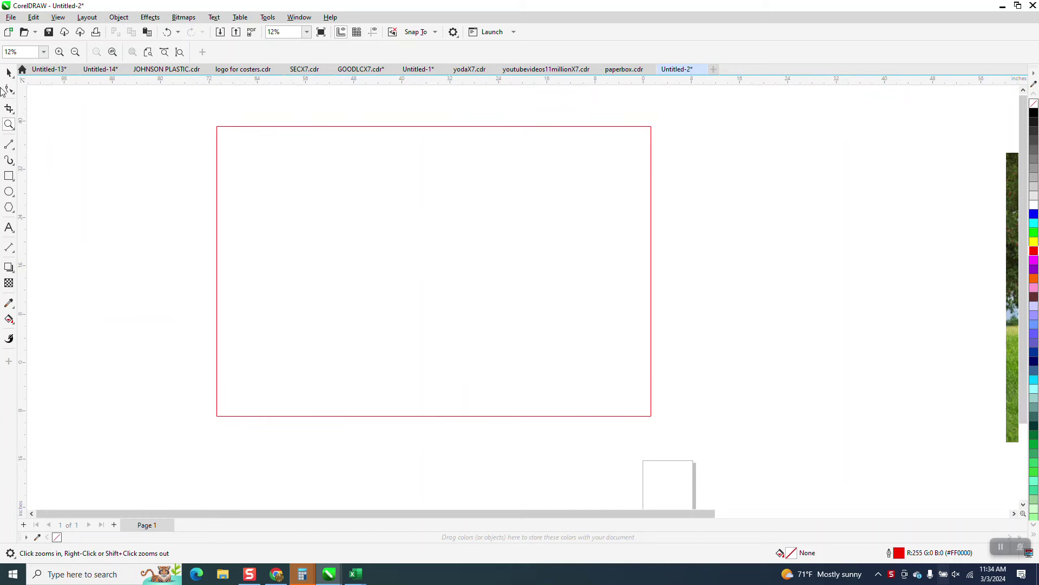
pyautogui.click(9, 177)
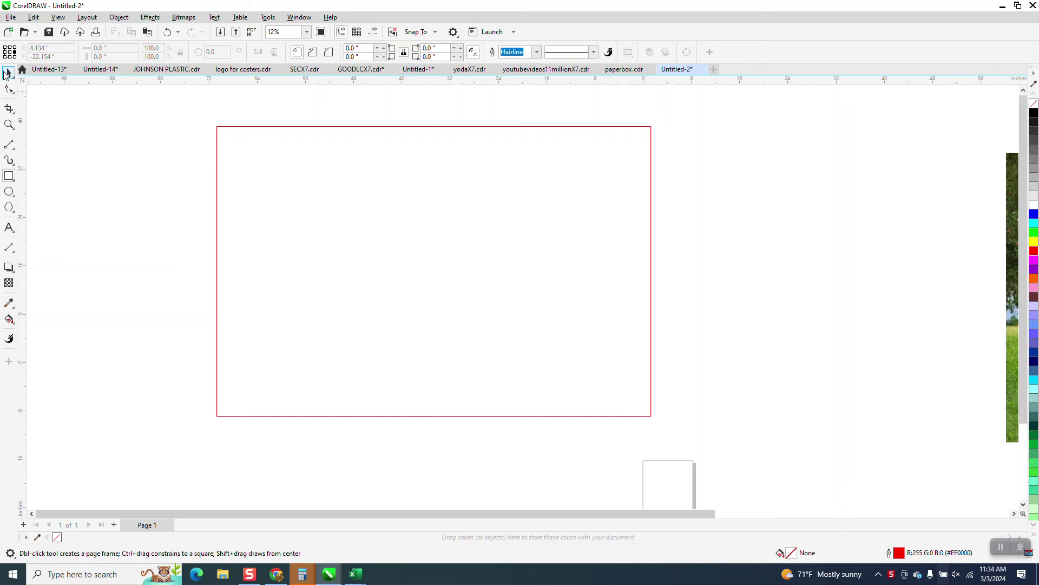
pyautogui.click(11, 72)
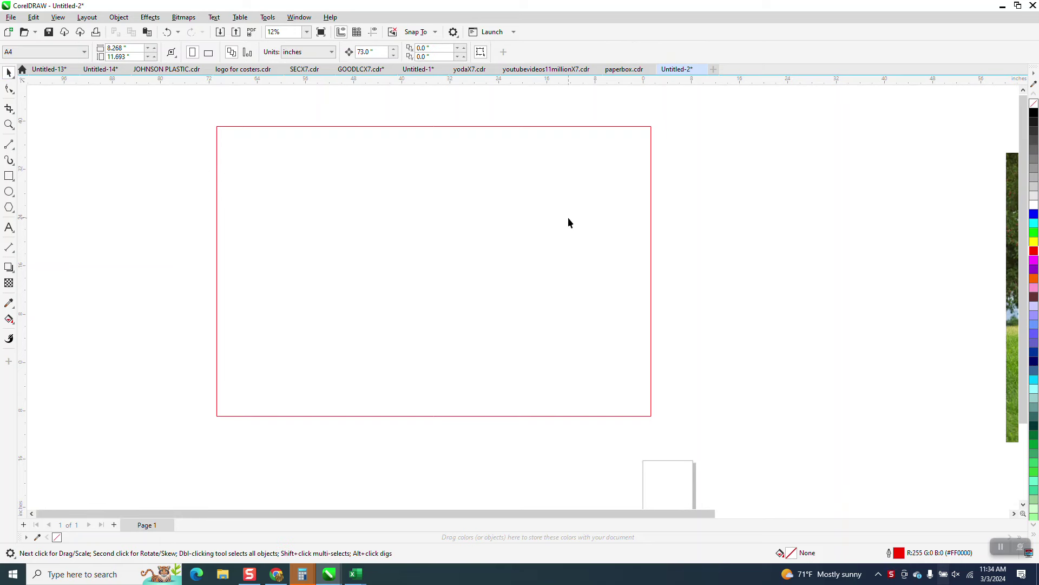
# - Divide 48 by 3 in Calculator, and close the calculator
pyautogui.hotkey('alt', 'Tab')
pyautogui.write('48')
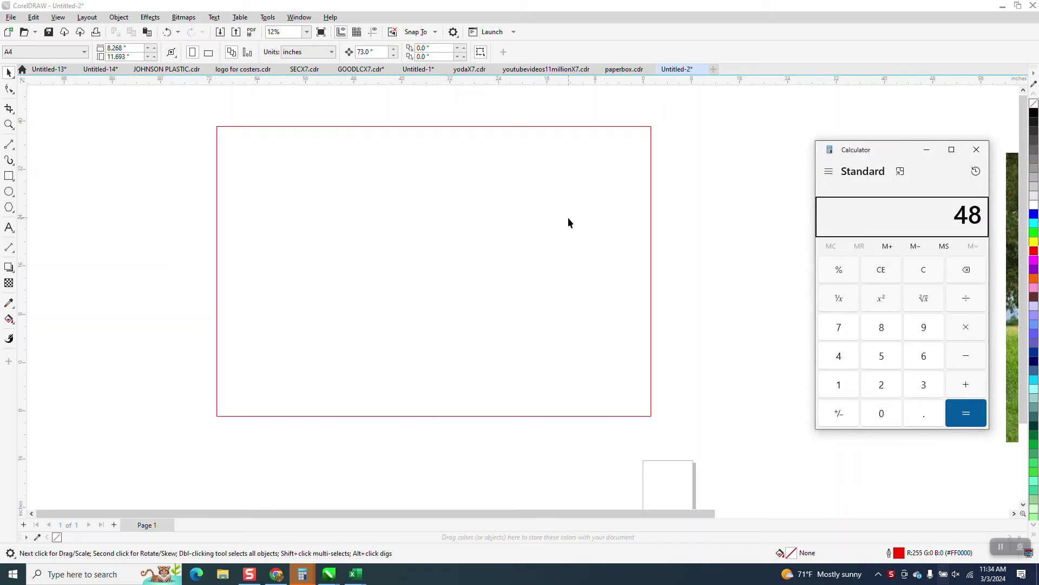
pyautogui.write(' ÷ 3')
pyautogui.press('Return')
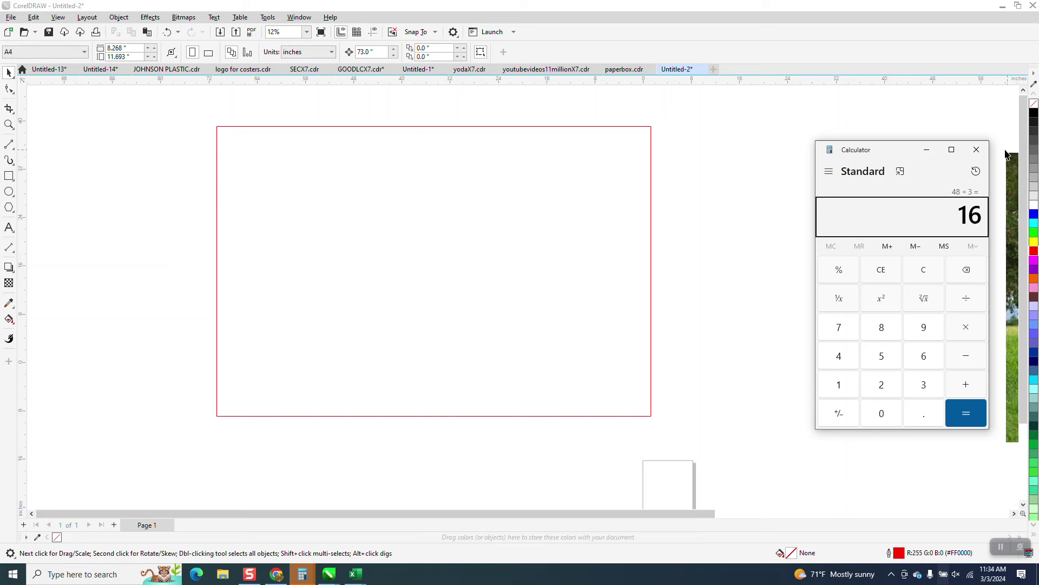
pyautogui.click(977, 150)
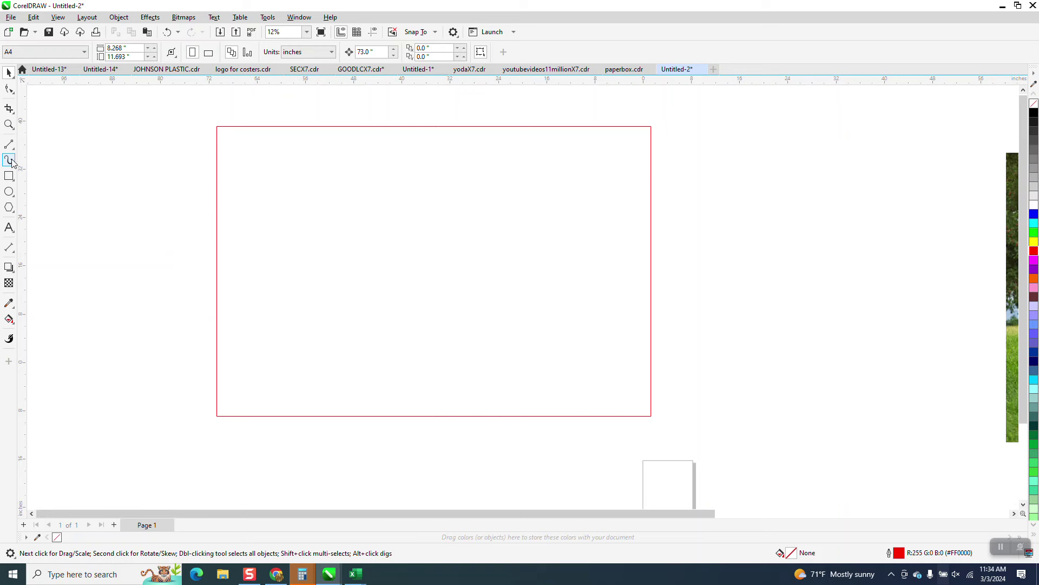
# - Draw a rectangle about 12.6 in wide from the large rectangle's upper-left corner and set its height to 12 in
pyautogui.click(9, 176)
pyautogui.moveTo(216, 127)
pyautogui.mouseDown()
pyautogui.moveTo(216, 233)
pyautogui.moveTo(242, 249)
pyautogui.moveTo(297, 253)
pyautogui.moveTo(293, 245)
pyautogui.mouseUp()
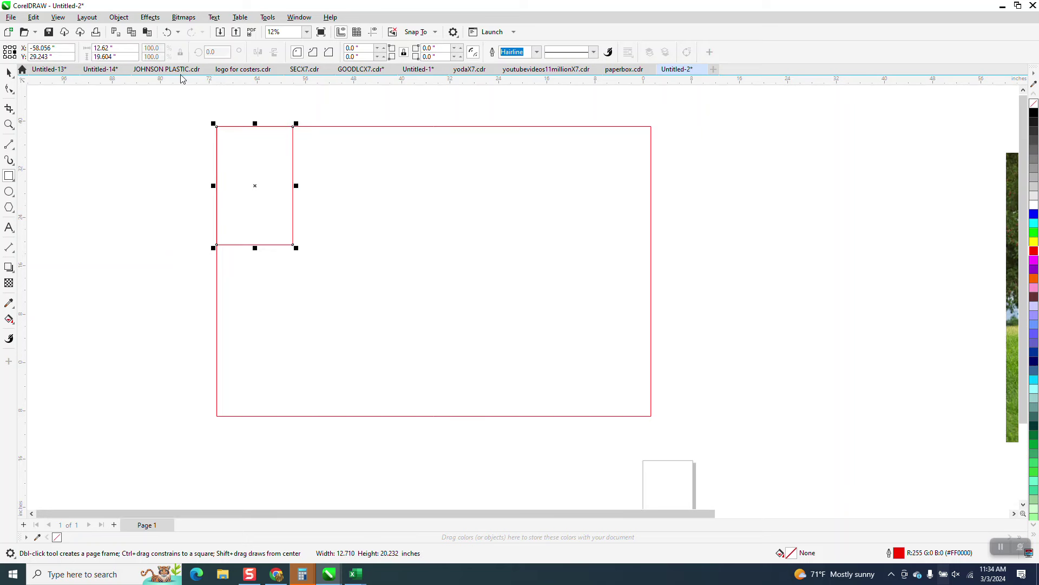
pyautogui.moveTo(122, 57); pyautogui.dragTo(64, 71)
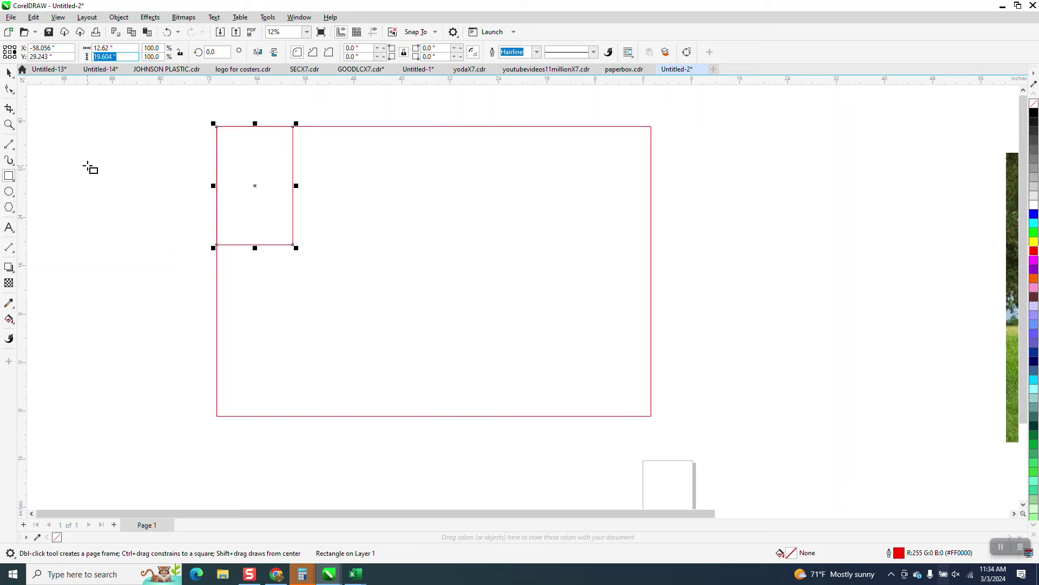
pyautogui.write('12')
pyautogui.press('Return')
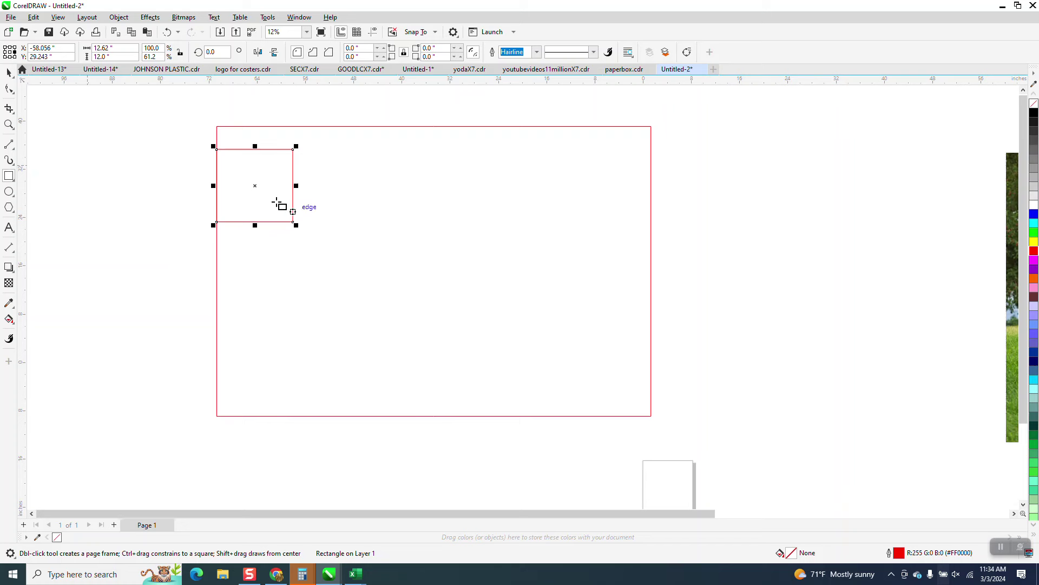
# - Move the small rectangle up so that it snaps to the large rectangle's upper-left corner
pyautogui.press('space')
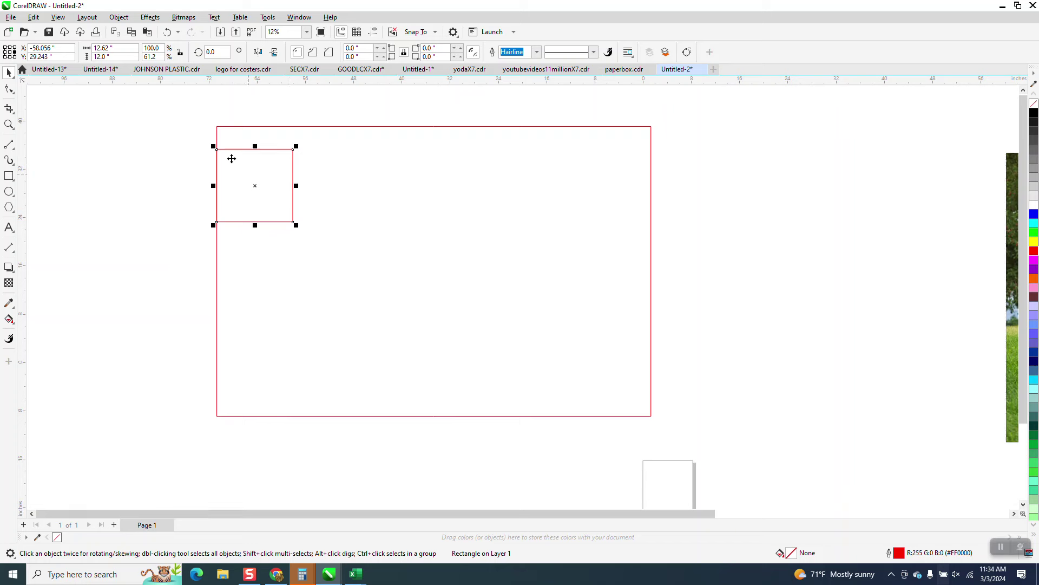
pyautogui.moveTo(218, 147); pyautogui.dragTo(217, 127)
pyautogui.click(215, 102)
pyautogui.click(292, 140)
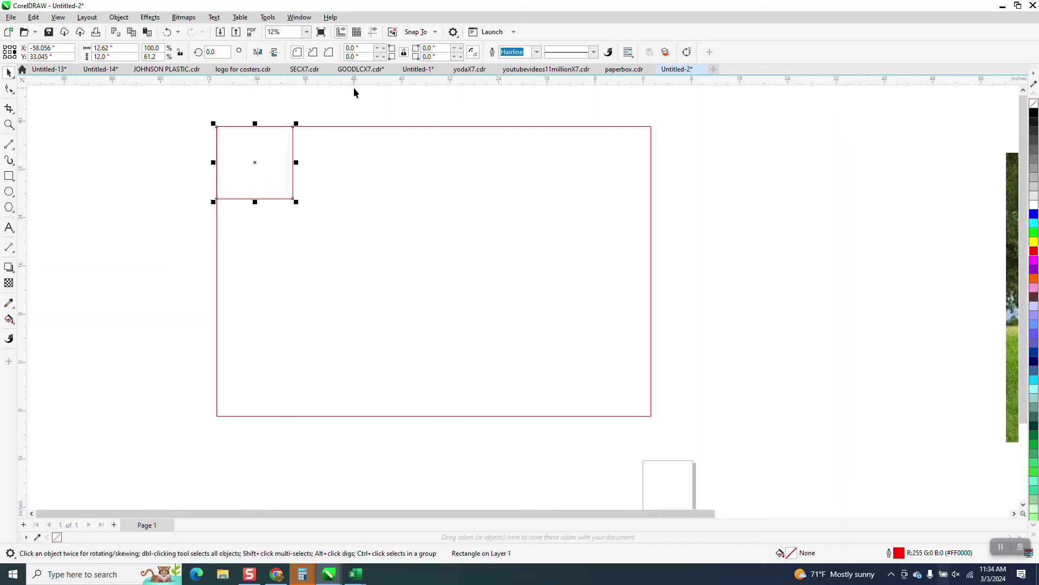
# - Set the document's nudge distance to 12 in with nothing selected
pyautogui.click(354, 85)
pyautogui.click(367, 52)
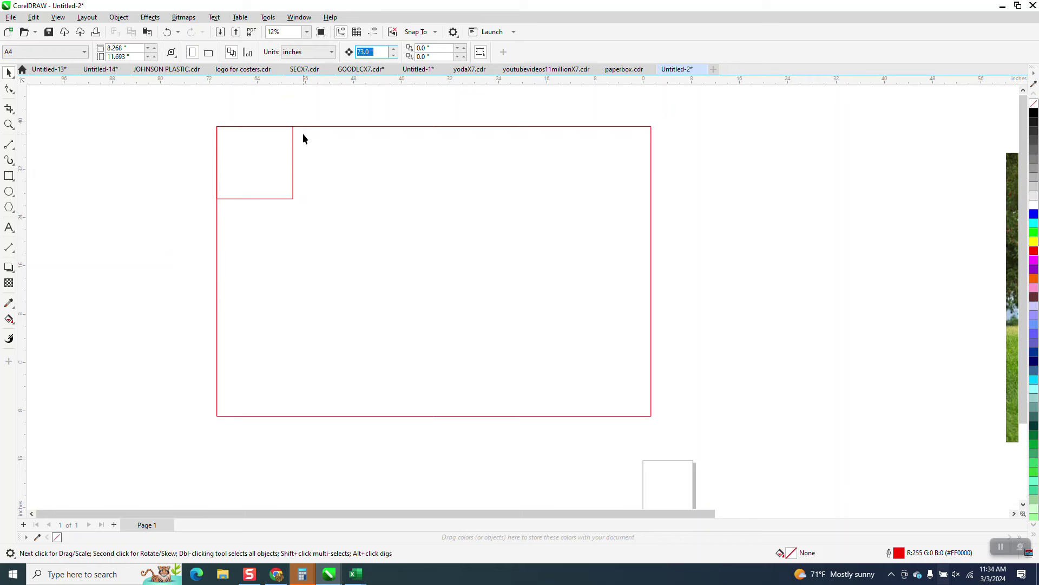
pyautogui.write('12')
# - Duplicate the small rectangle downward three times at 12 in spacing to form a column of four
pyautogui.click(263, 174)
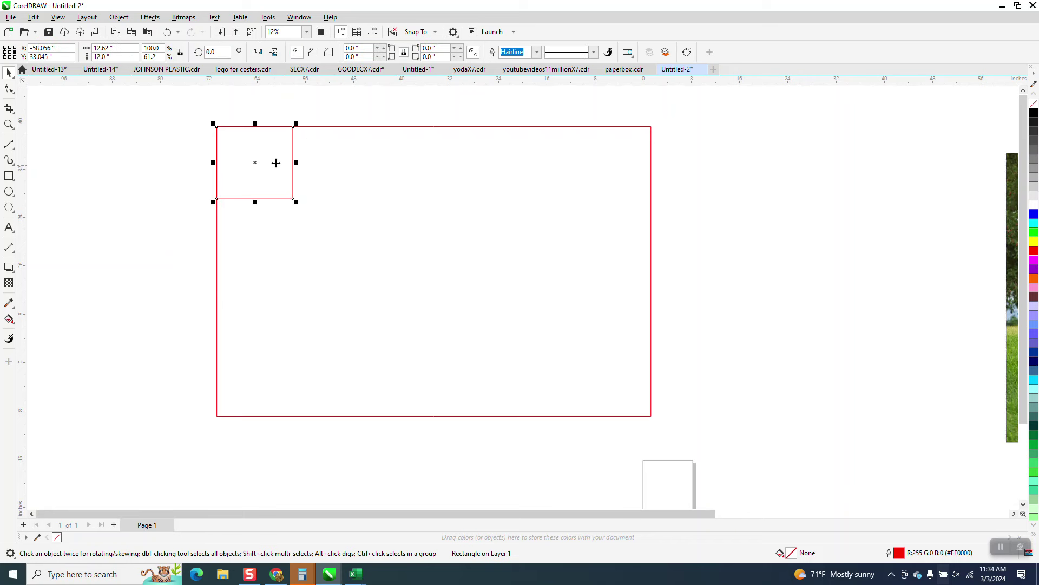
pyautogui.hotkey('ctrl', 'd')
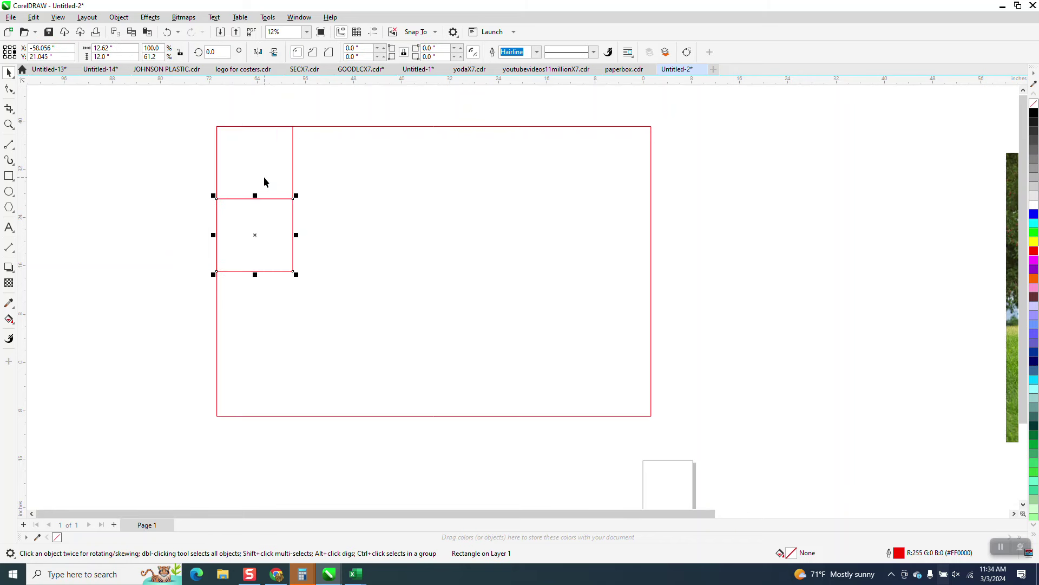
pyautogui.hotkey('ctrl', 'd')
pyautogui.hotkey('ctrl', 'd')
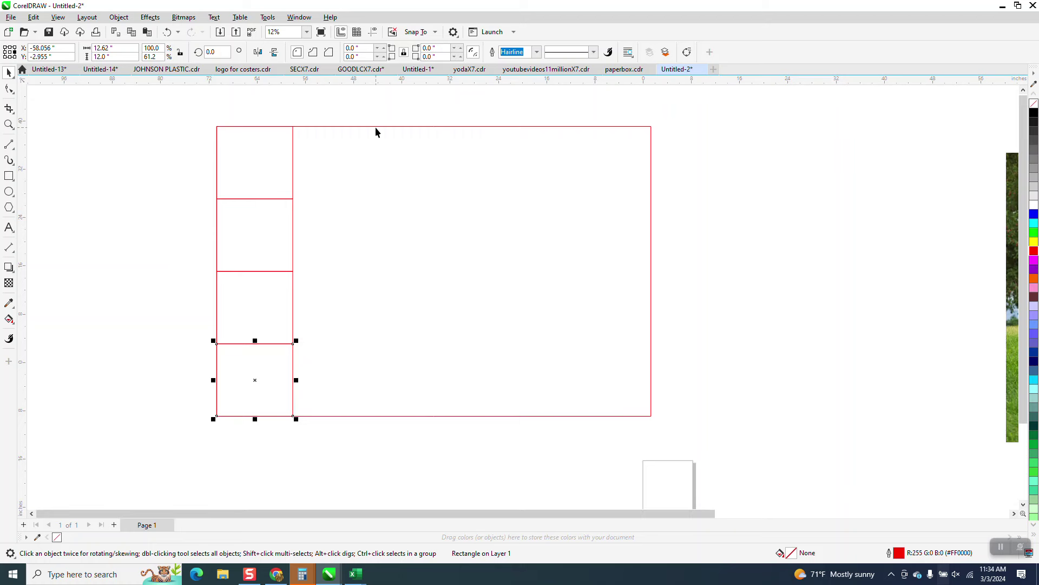
# - Change the large outer rectangle's outline color to black
pyautogui.click(324, 123)
pyautogui.click(350, 127)
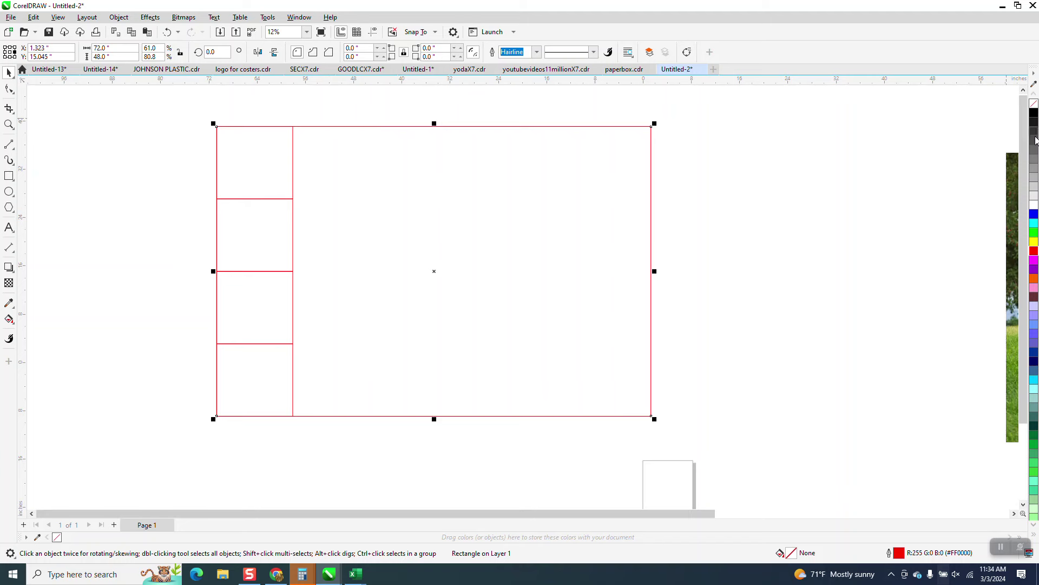
pyautogui.rightClick(1034, 112)
# - Duplicate the column of four red rectangles 12 in to the right
pyautogui.moveTo(184, 114); pyautogui.dragTo(385, 469)
pyautogui.hotkey('ctrl', 'd')
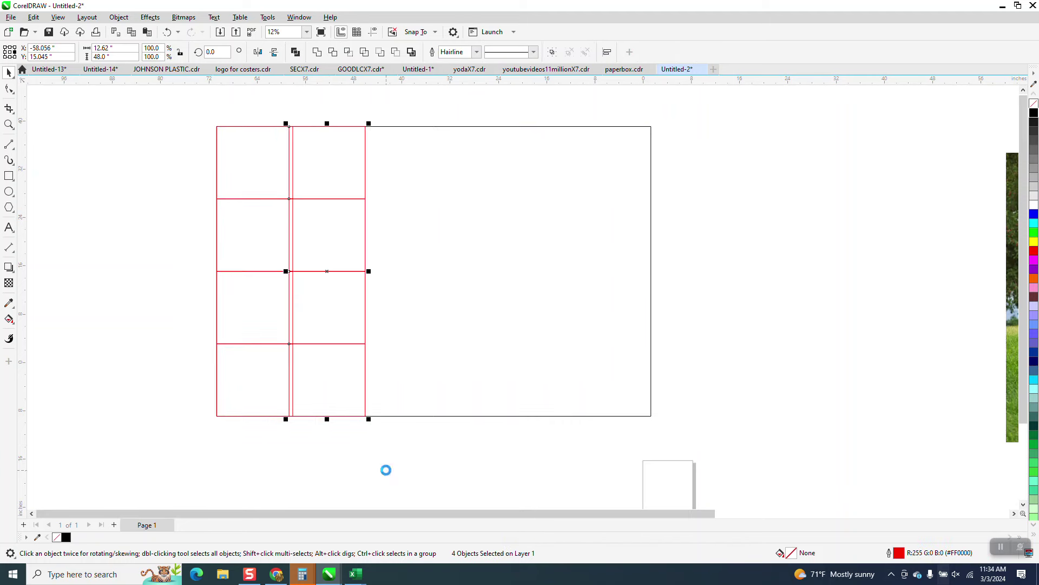
pyautogui.click(426, 95)
# - Delete all four rectangles of the duplicated second column
pyautogui.click(348, 165)
pyautogui.press('Delete')
pyautogui.click(340, 206)
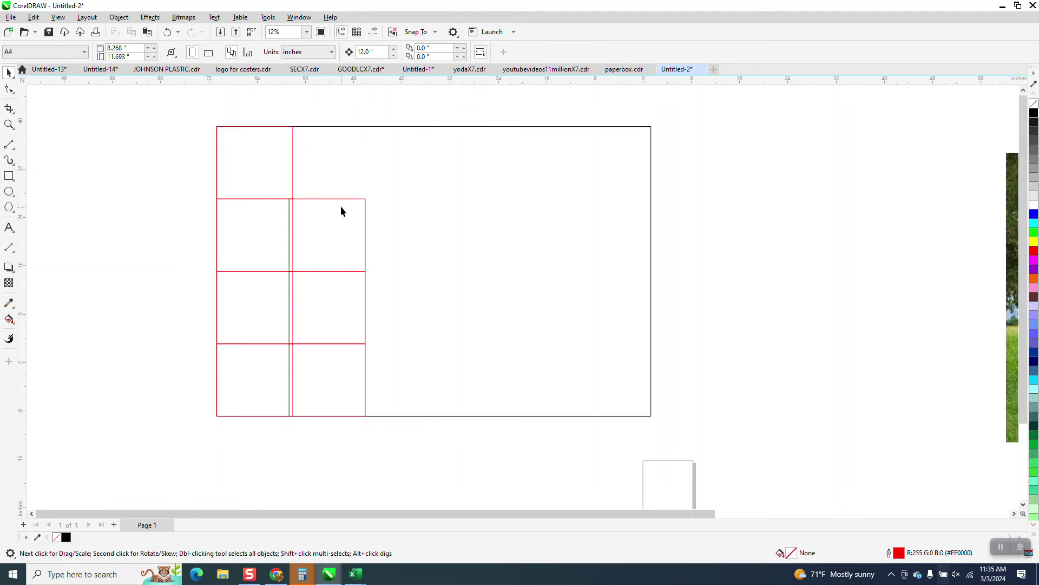
pyautogui.press('Delete')
pyautogui.click(344, 282)
pyautogui.press('Delete')
pyautogui.click(329, 375)
pyautogui.press('Delete')
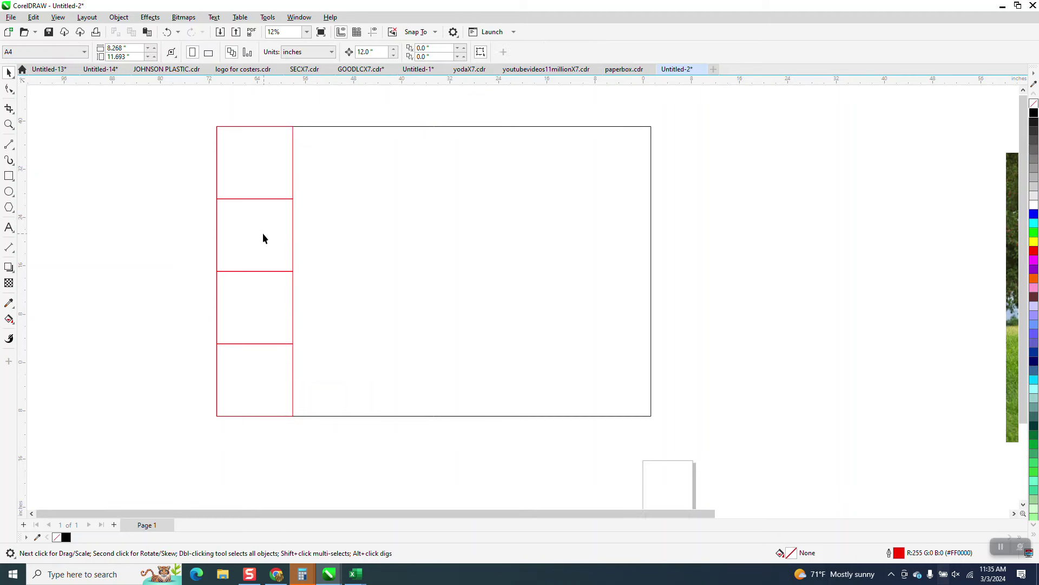
# - Delete the three lower rectangles of the first column, keeping only the corner rectangle
pyautogui.click(262, 237)
pyautogui.press('Delete')
pyautogui.click(269, 314)
pyautogui.press('Delete')
pyautogui.click(269, 389)
pyautogui.press('Delete')
# - Set the remaining small rectangle's width to 12 in and snap it back into the outer rectangle's upper-left corner
pyautogui.click(255, 161)
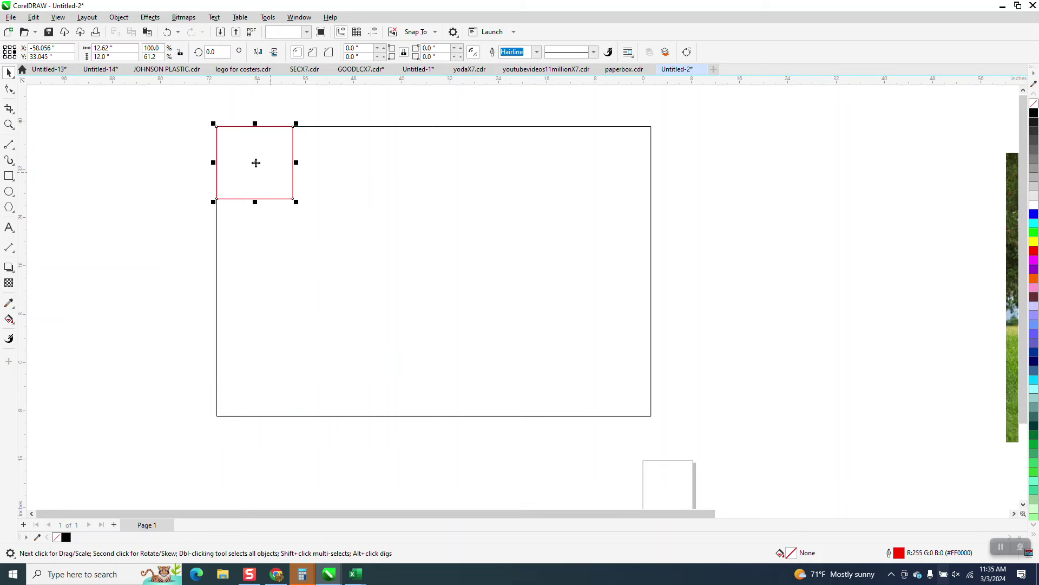
pyautogui.moveTo(116, 47); pyautogui.dragTo(75, 64)
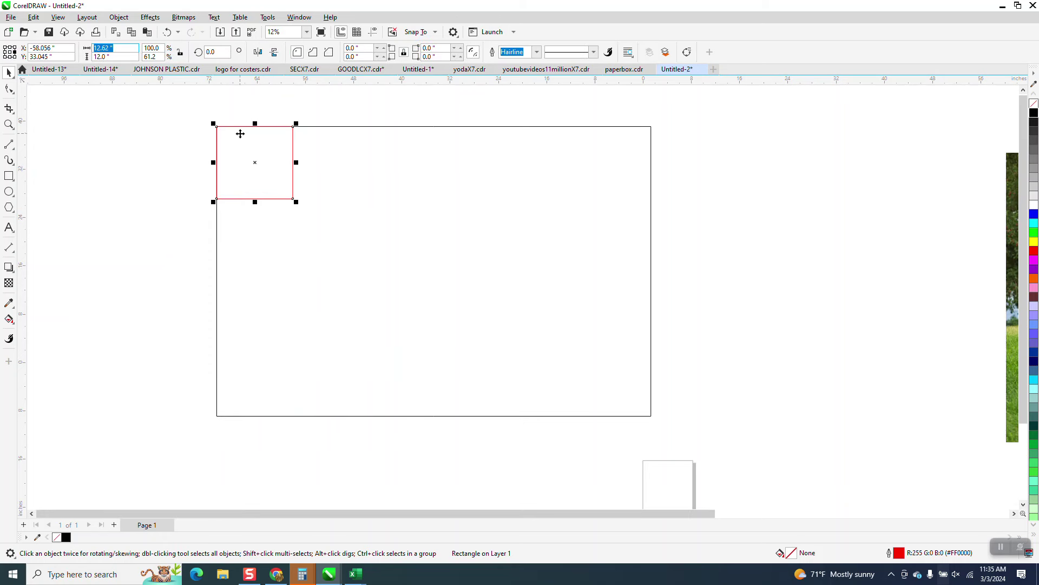
pyautogui.write('12')
pyautogui.press('Return')
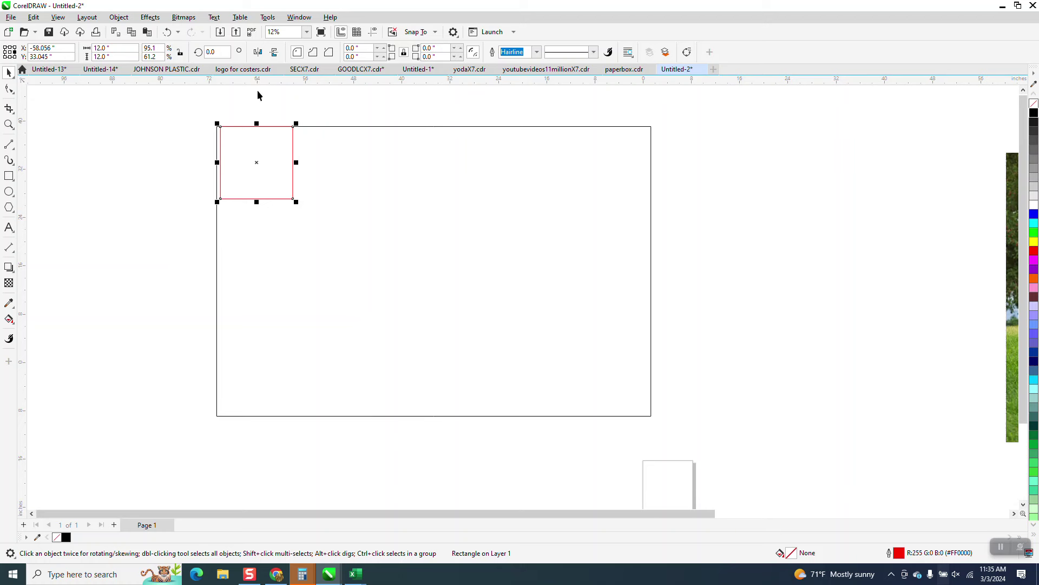
pyautogui.moveTo(225, 133); pyautogui.dragTo(221, 133)
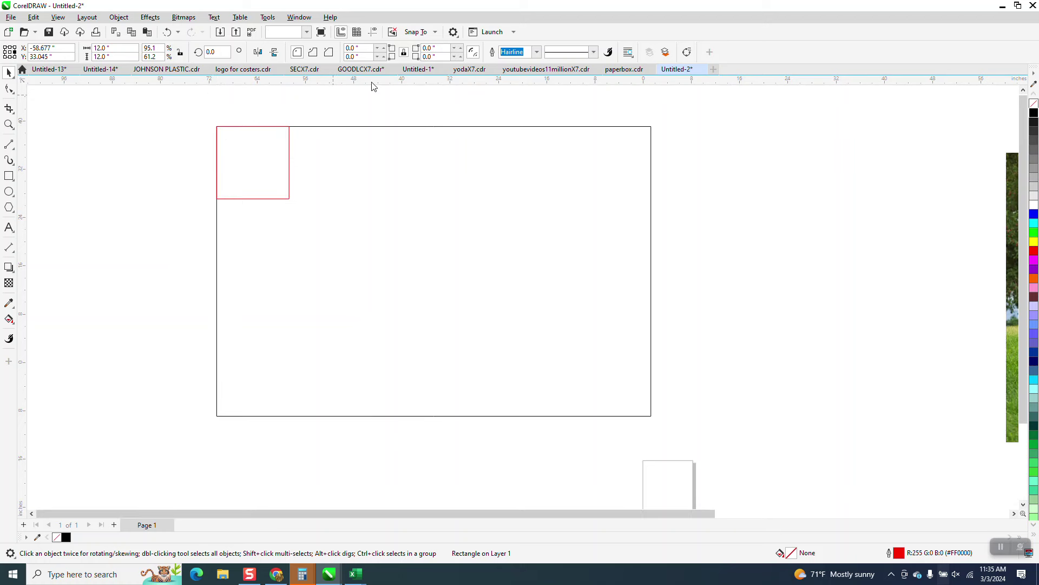
pyautogui.press('Escape')
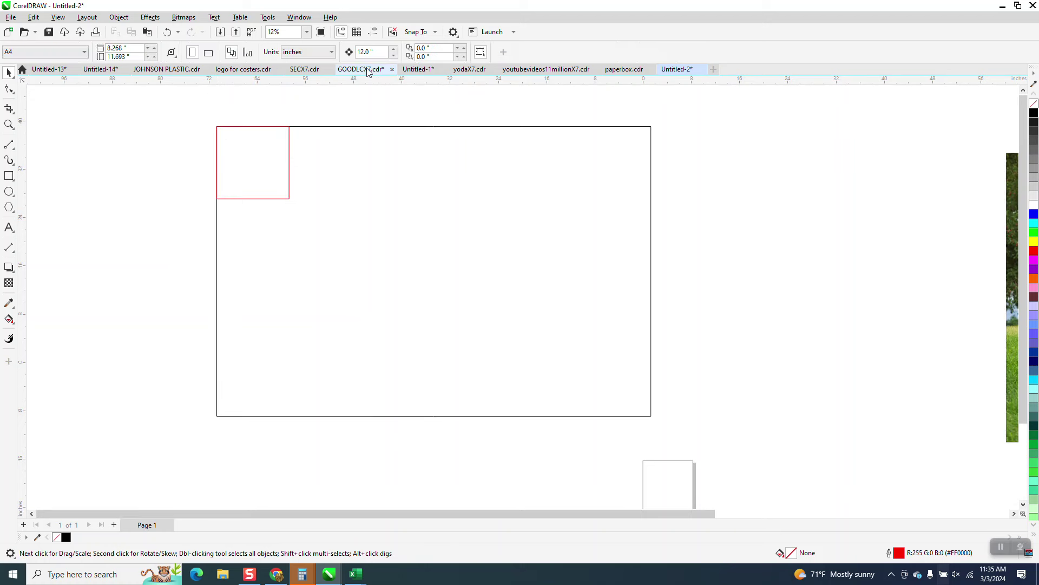
# - Duplicate the 12 in square downward three times at 12 in spacing to fill the outer rectangle's height
pyautogui.click(288, 145)
pyautogui.hotkey('ctrl', 'd')
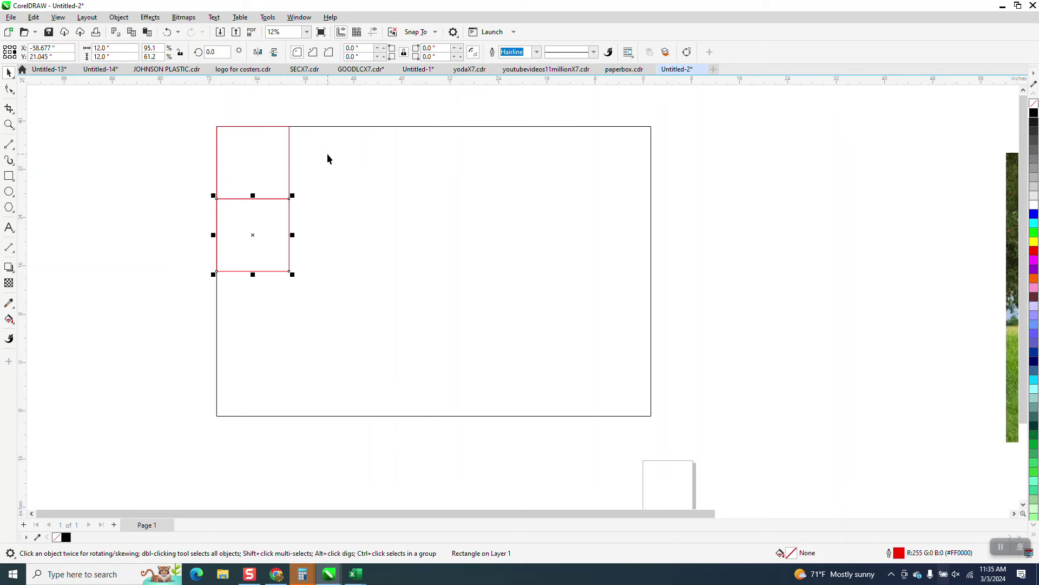
pyautogui.hotkey('ctrl', 'd')
pyautogui.hotkey('ctrl', 'd')
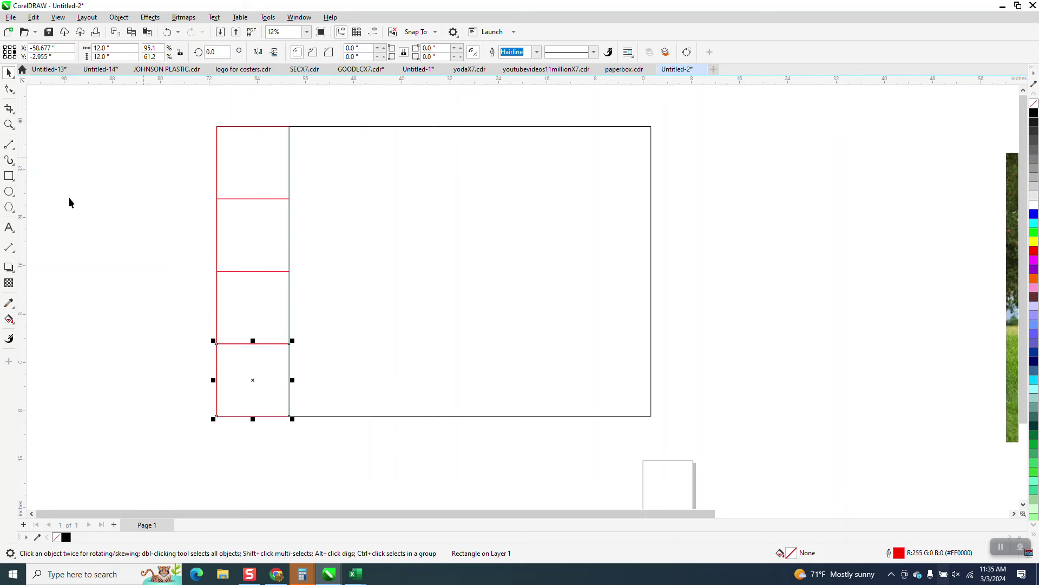
# - Select the column of four squares and duplicate it to the right five times at 12 in spacing
pyautogui.moveTo(185, 112); pyautogui.dragTo(320, 417)
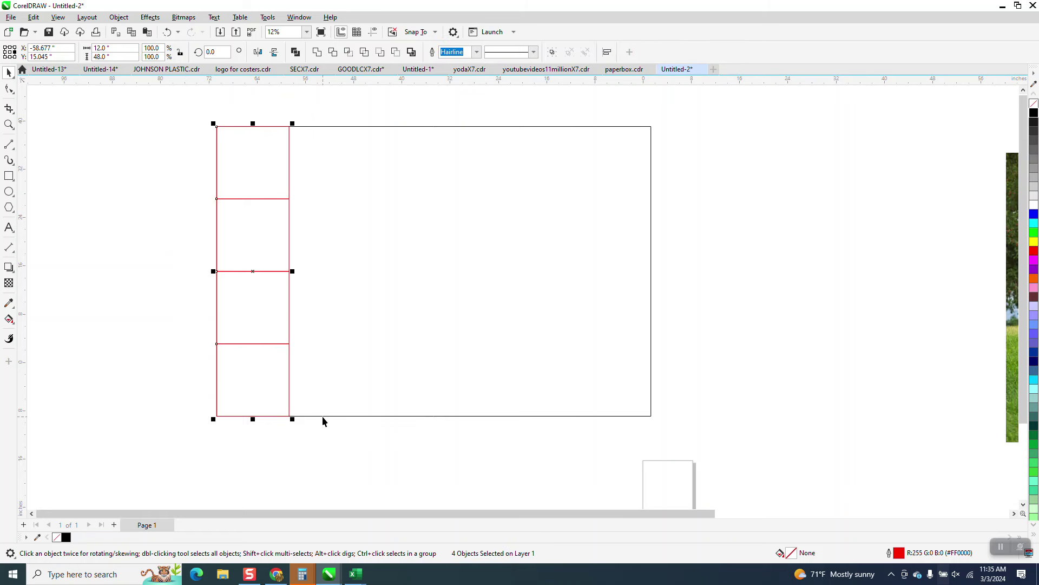
pyautogui.hotkey('ctrl', 'd')
pyautogui.hotkey('ctrl', 'd')
pyautogui.hotkey('ctrl', 'd')
pyautogui.hotkey('ctrl', 'd')
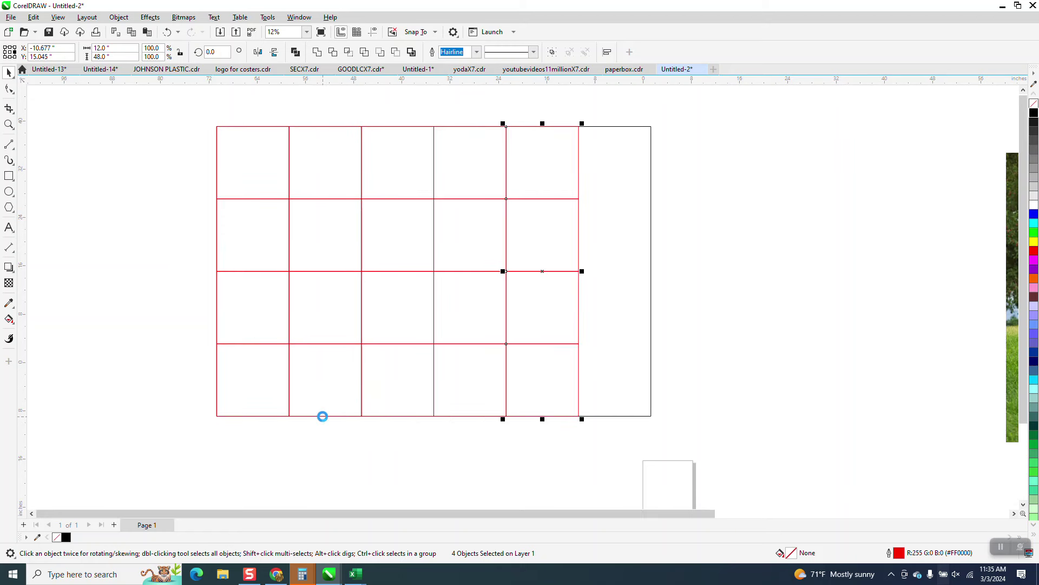
pyautogui.hotkey('ctrl', 'd')
# - Delete the black outer rectangle behind the squares, nudging the last column 12 in right to reach it and back again
pyautogui.scroll(-1, 461, 365)
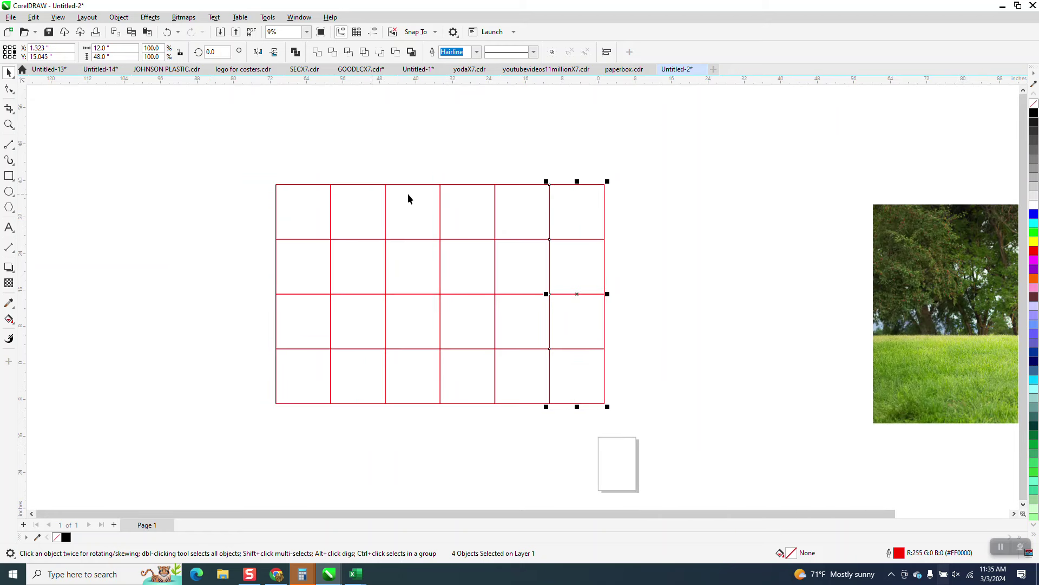
pyautogui.click(567, 205)
pyautogui.hotkey('ctrl', 'd')
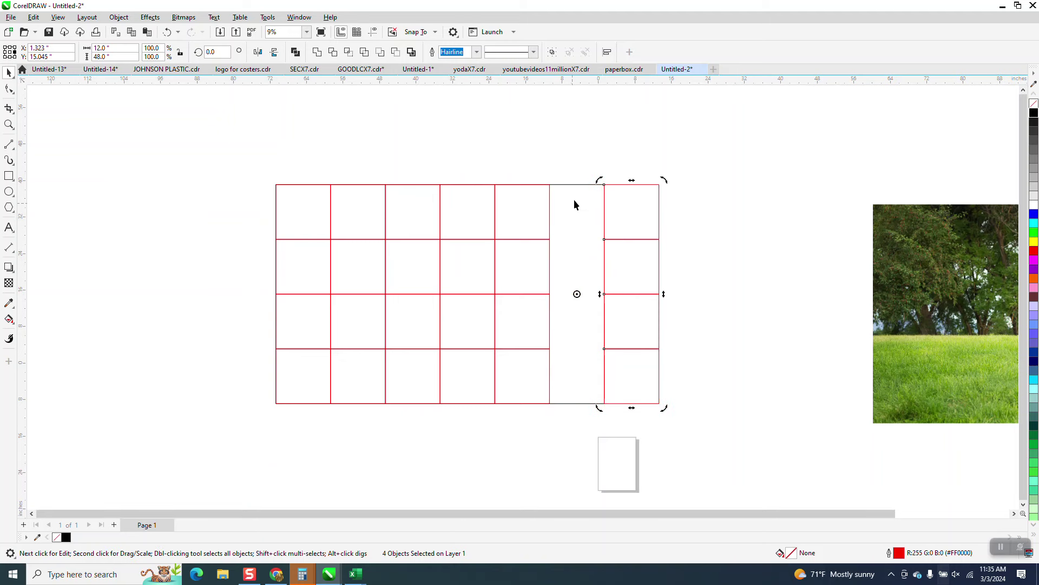
pyautogui.click(582, 185)
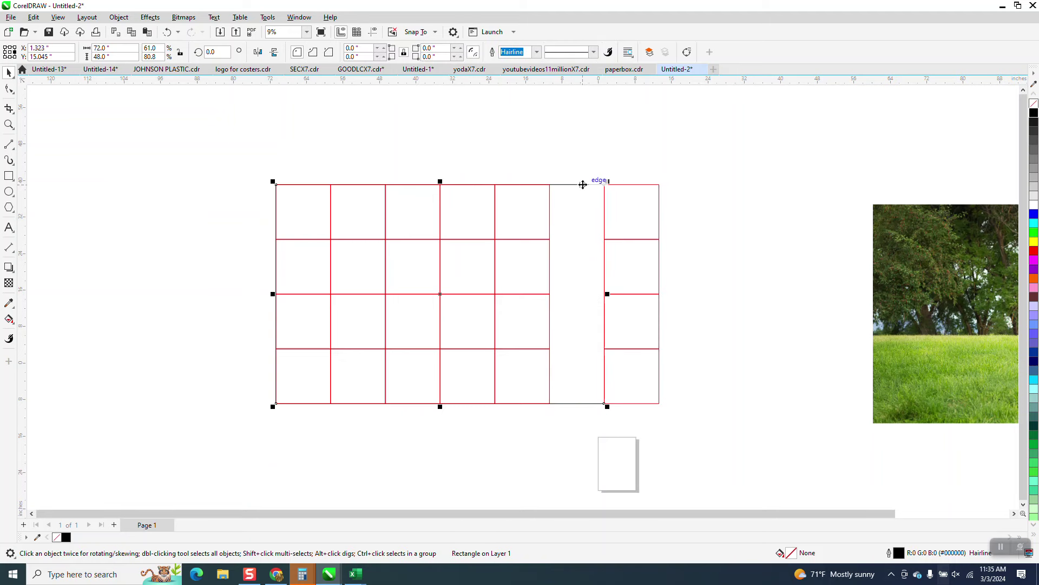
pyautogui.press('Delete')
pyautogui.moveTo(592, 161); pyautogui.dragTo(695, 428)
pyautogui.press('Left')
# - Select all 24 red squares of the 72 by 48 in grid and group them
pyautogui.moveTo(252, 165); pyautogui.dragTo(623, 426)
pyautogui.click(119, 17)
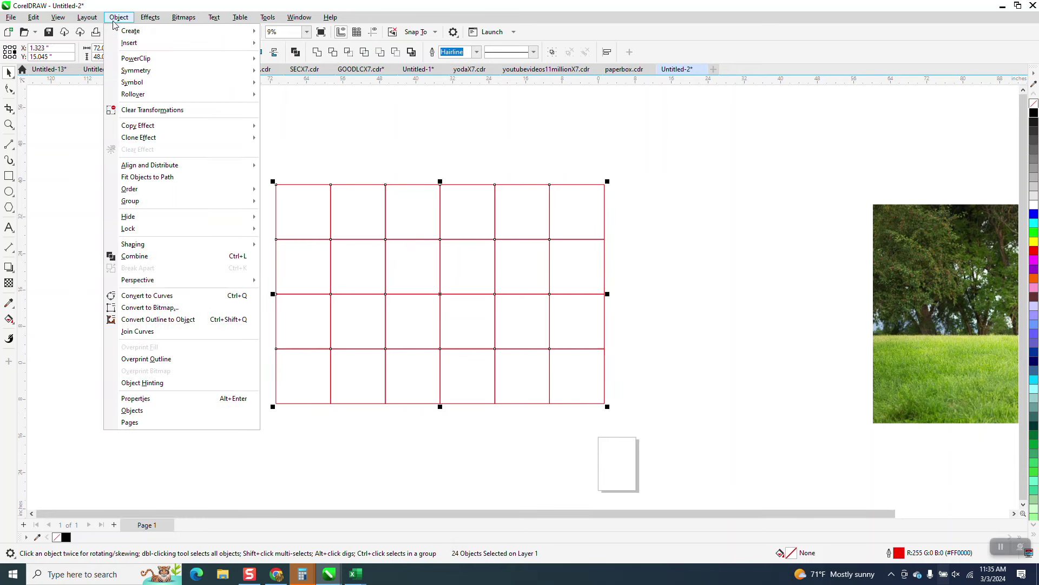
pyautogui.moveTo(132, 205)
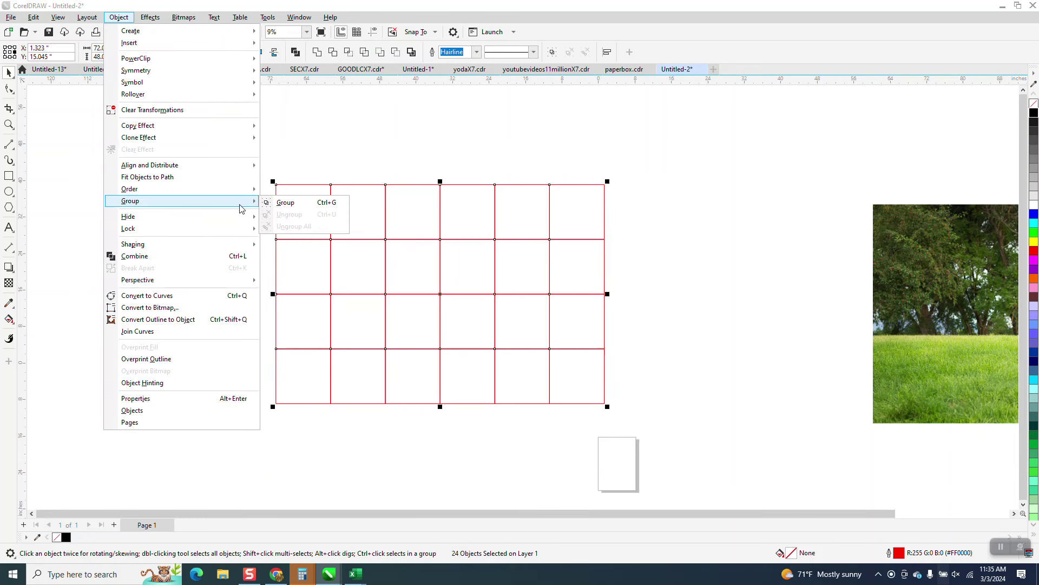
pyautogui.click(284, 203)
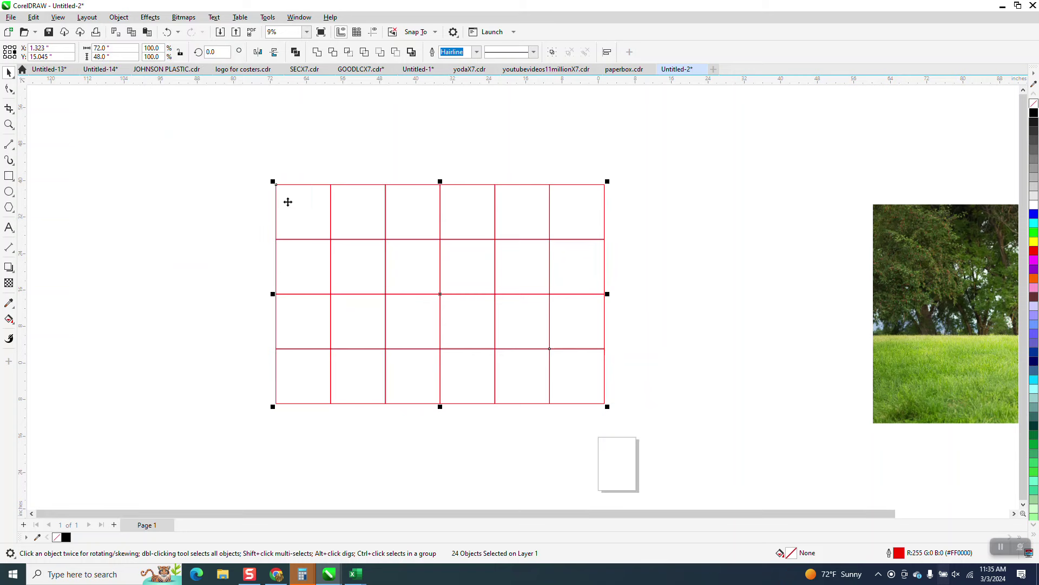
# - Move the park photo left so it sits just beside the right side of the red grid
pyautogui.scroll(-1, 249, 208)
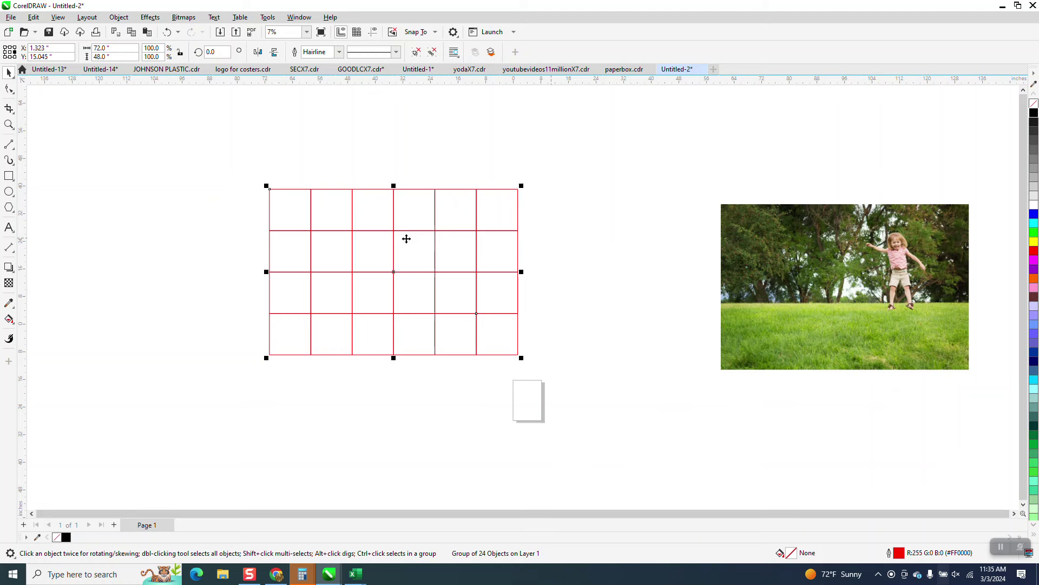
pyautogui.moveTo(880, 283); pyautogui.dragTo(693, 267)
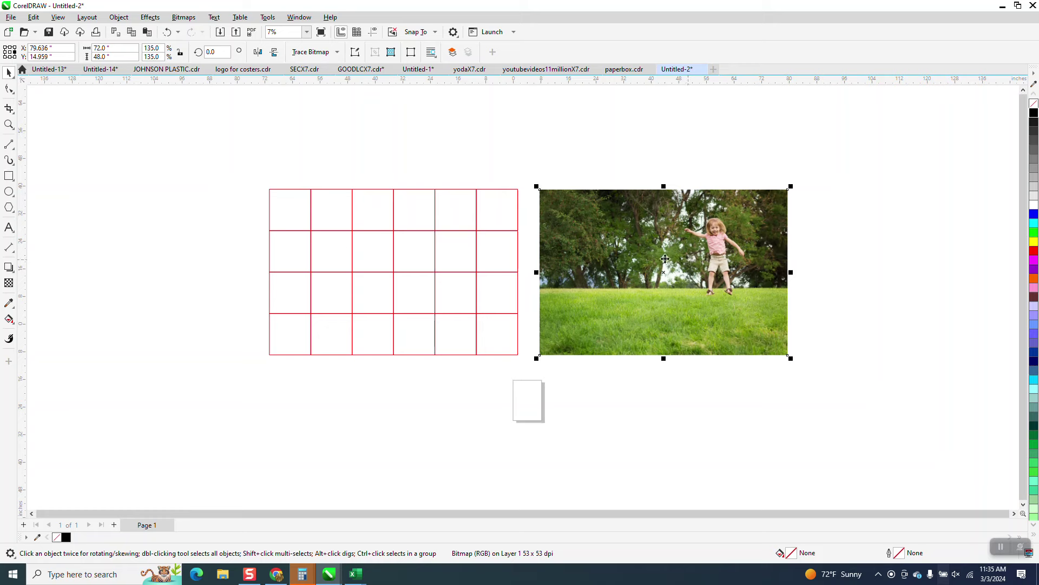
pyautogui.scroll(-1, 558, 241)
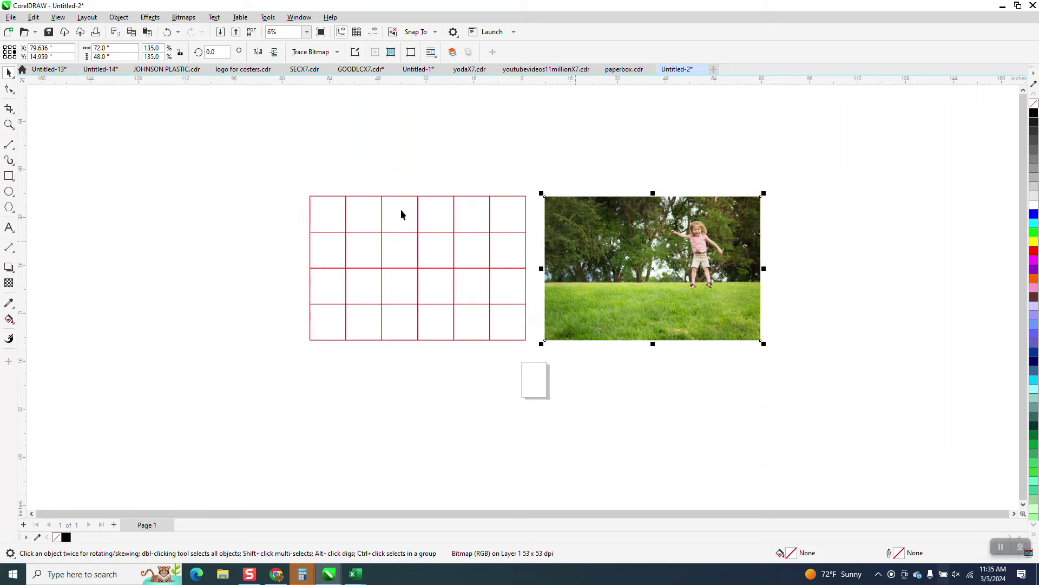
# - Try placing the photo inside the grouped grid as a PowerClip and undo it
pyautogui.click(126, 20)
pyautogui.moveTo(136, 60)
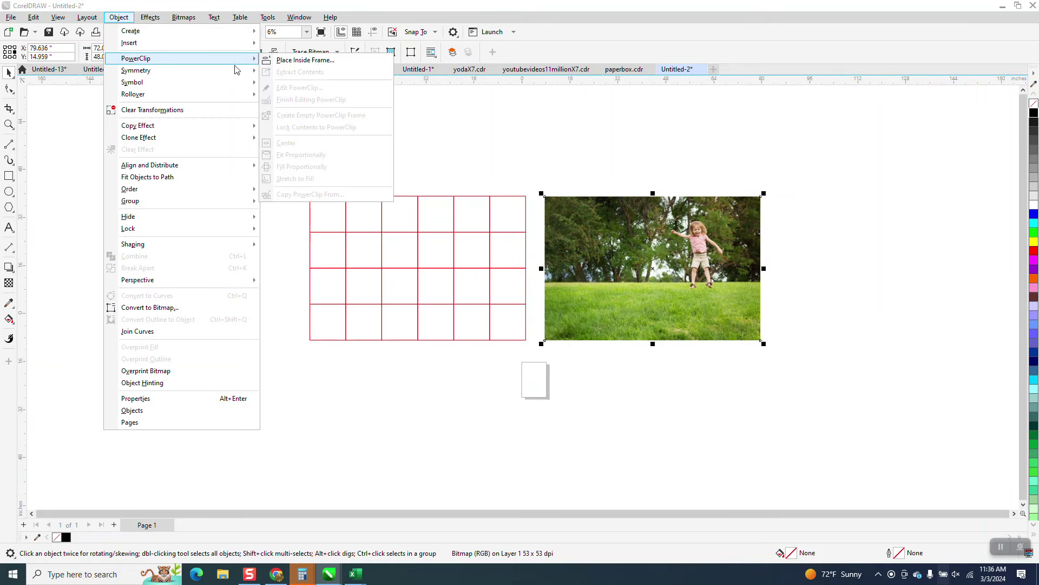
pyautogui.click(279, 61)
pyautogui.click(364, 208)
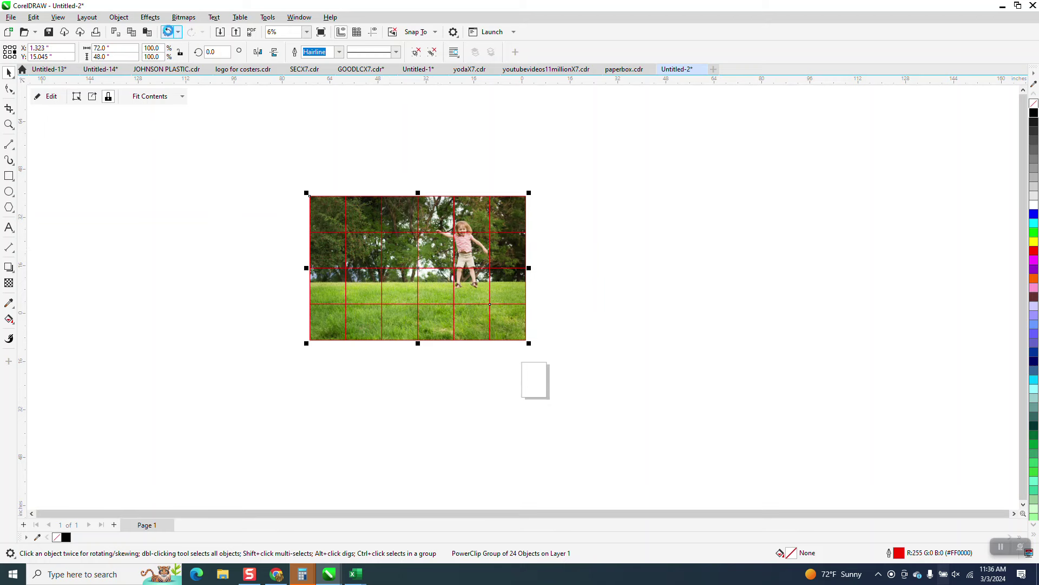
pyautogui.click(168, 31)
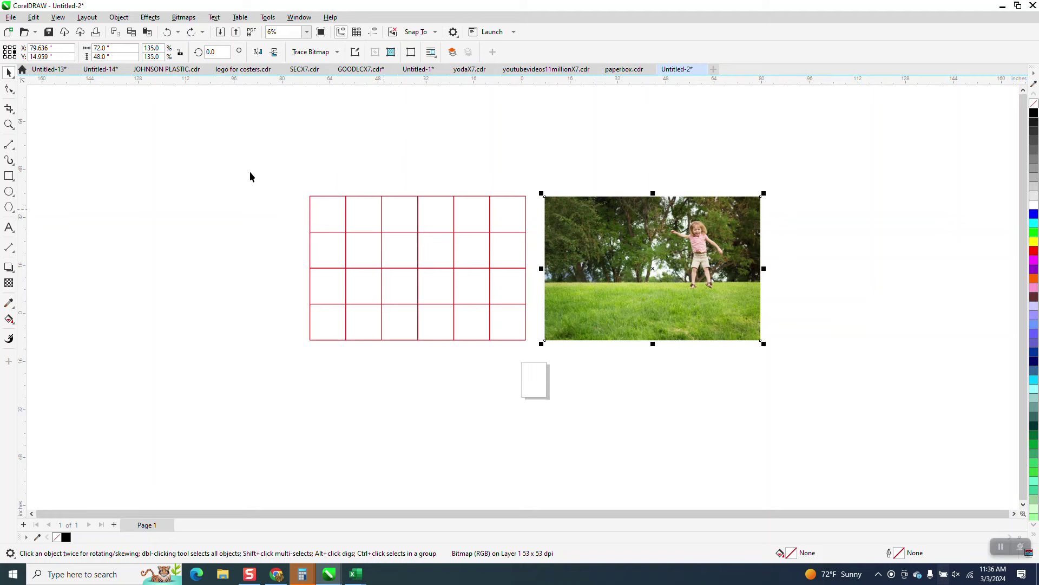
# - Align the red grid exactly over the park photo and intersect the two objects
pyautogui.moveTo(250, 177); pyautogui.dragTo(828, 362)
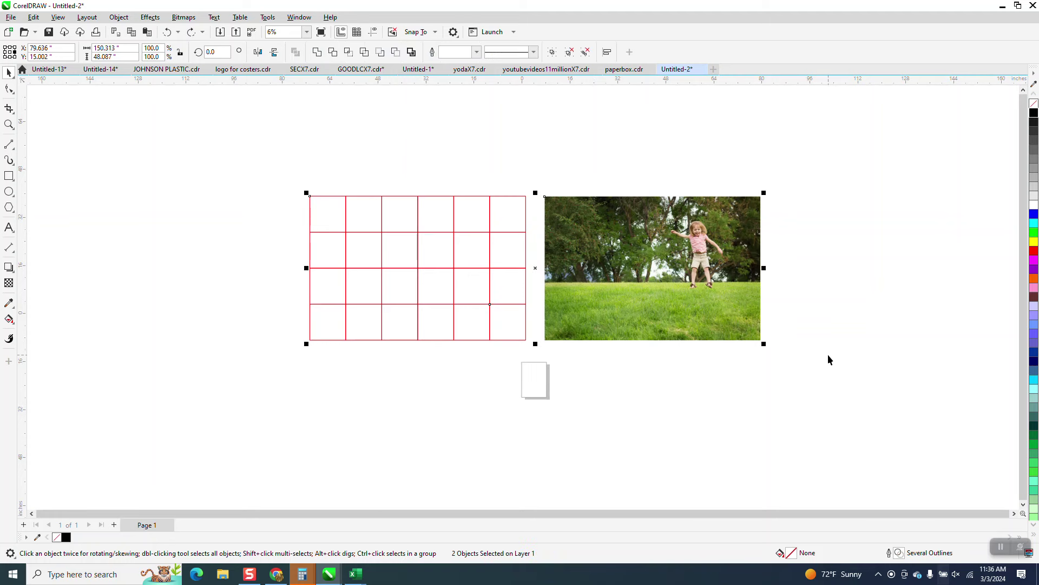
pyautogui.press('e')
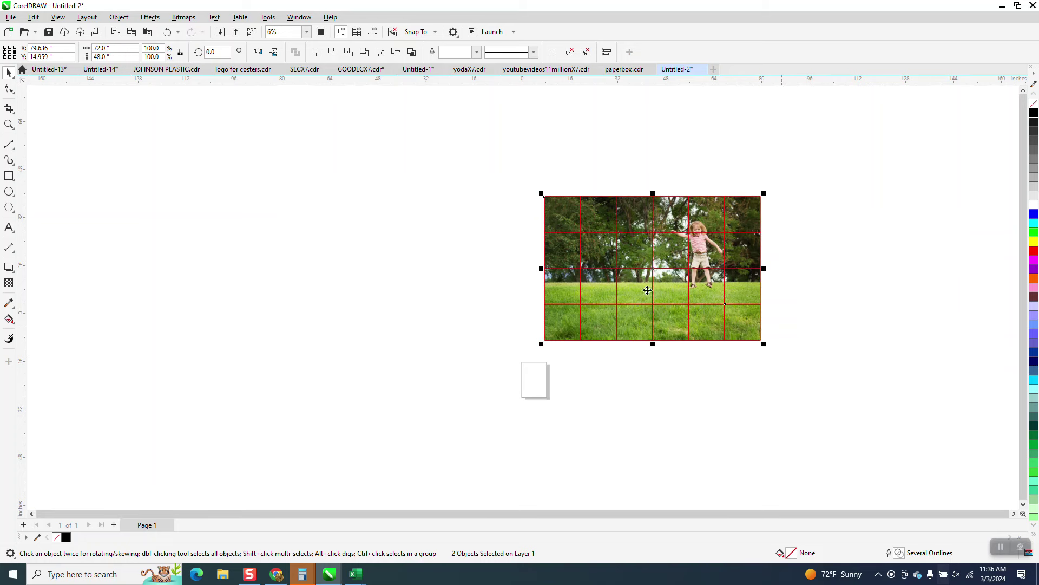
pyautogui.click(9, 124)
pyautogui.moveTo(514, 186); pyautogui.dragTo(790, 360)
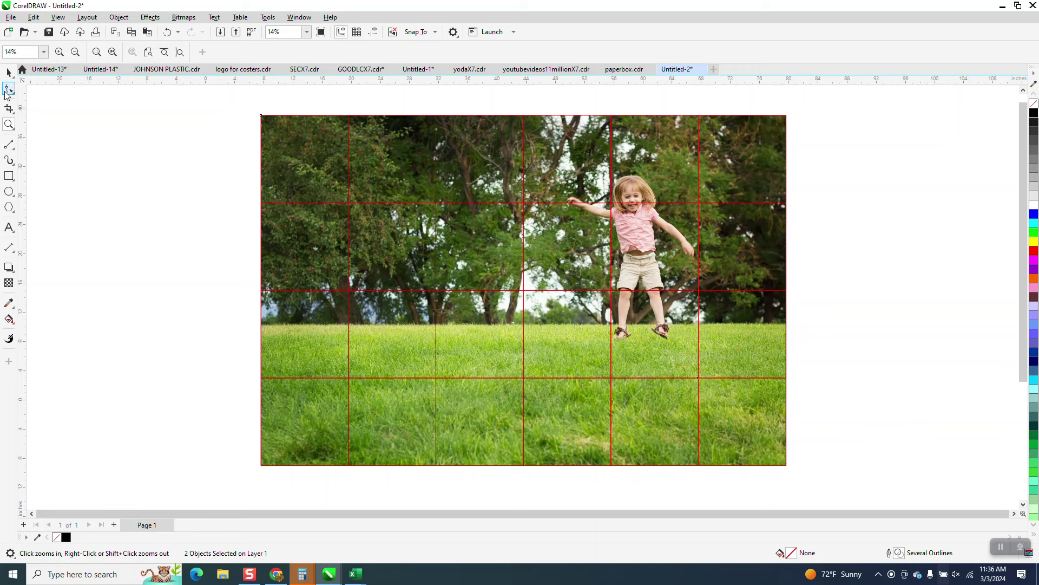
pyautogui.scroll(-1, 395, 153)
pyautogui.press('space')
pyautogui.moveTo(267, 104); pyautogui.dragTo(723, 423)
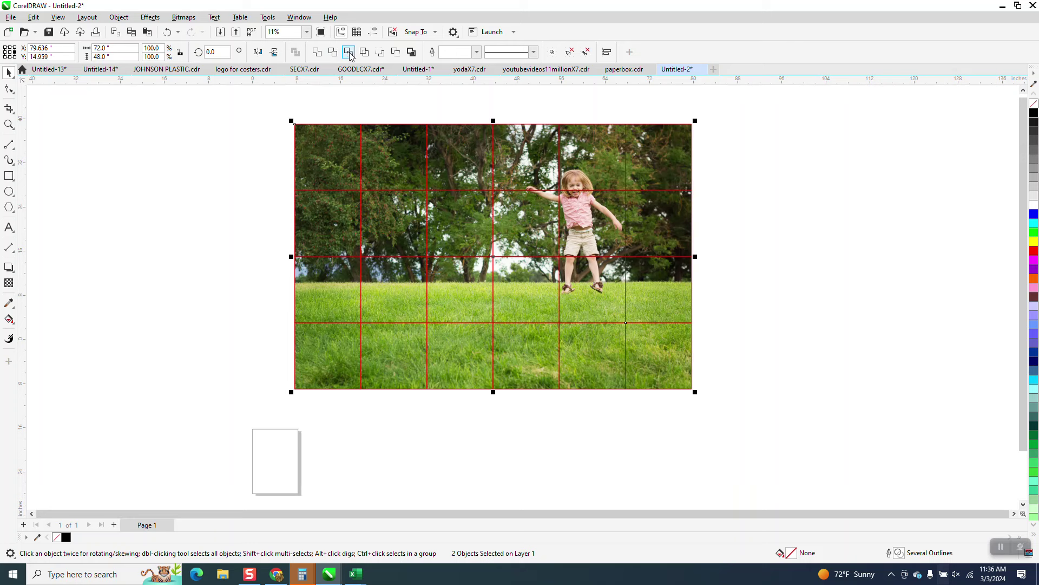
pyautogui.click(742, 145)
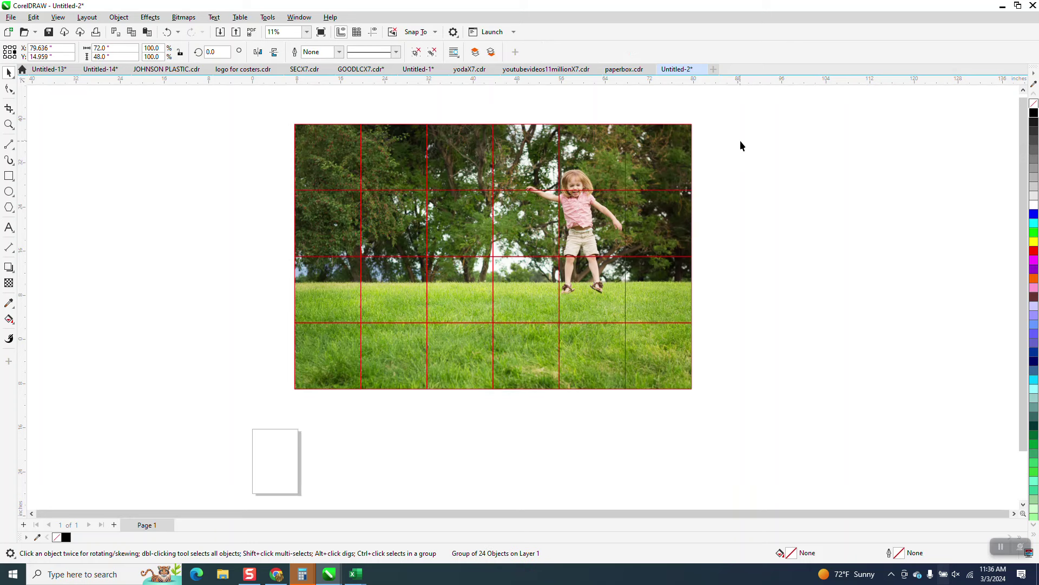
# - Move the red grid 84 in to the right, clear of the photo, and ungroup the intersected photo tiles
pyautogui.click(347, 148)
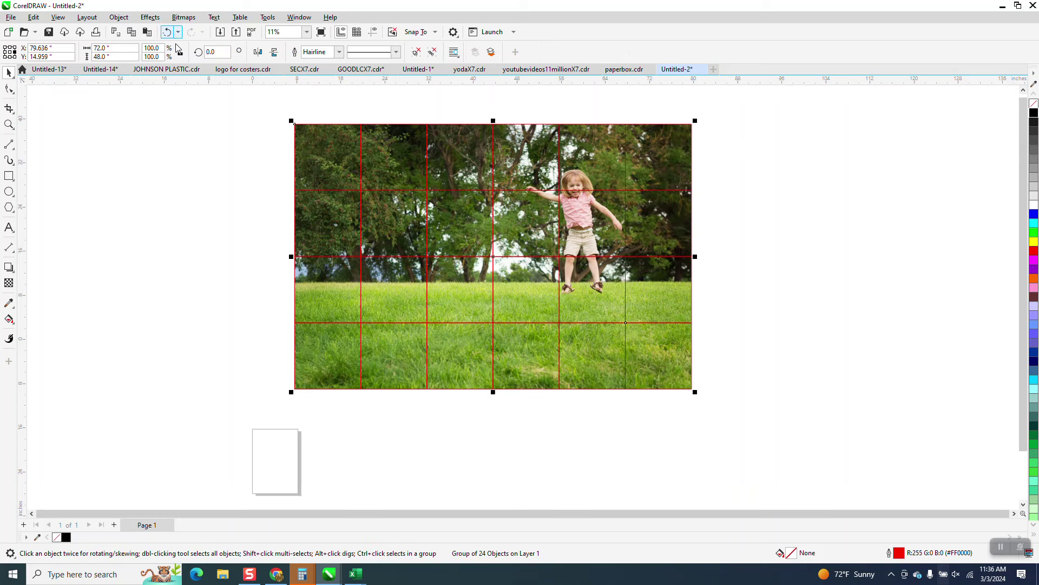
pyautogui.hotkey('shift', 'Right')
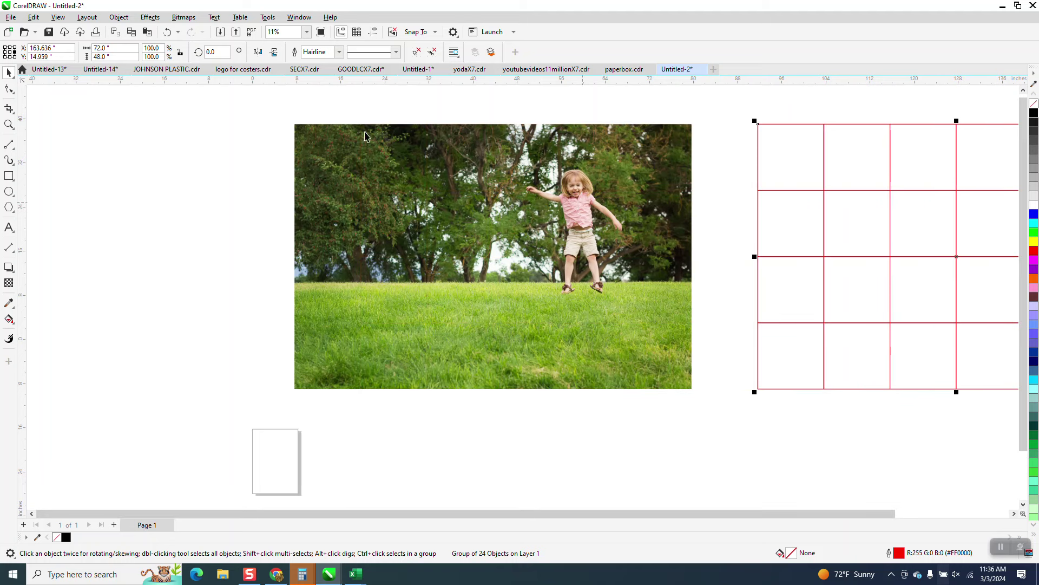
pyautogui.click(335, 128)
pyautogui.click(117, 18)
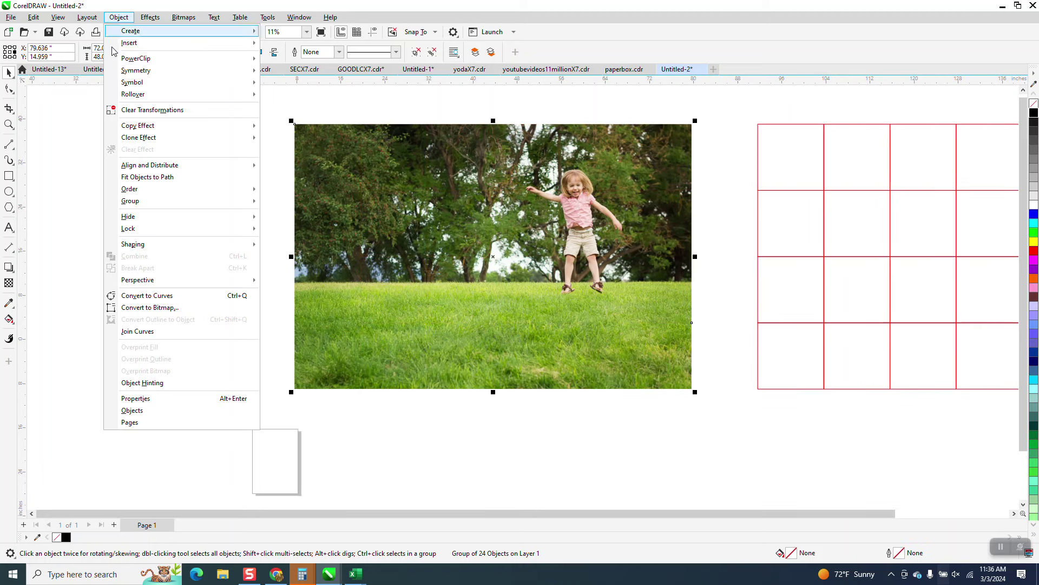
pyautogui.moveTo(131, 203)
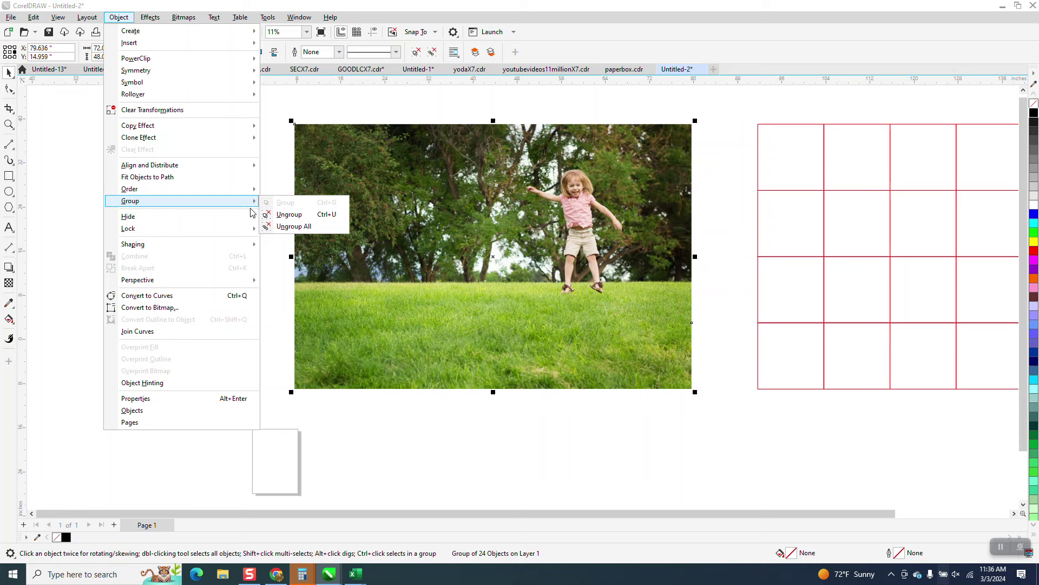
pyautogui.click(287, 214)
# - Move the photo's upper-left 12 in tile 24 in to the left, away from the rest
pyautogui.click(309, 154)
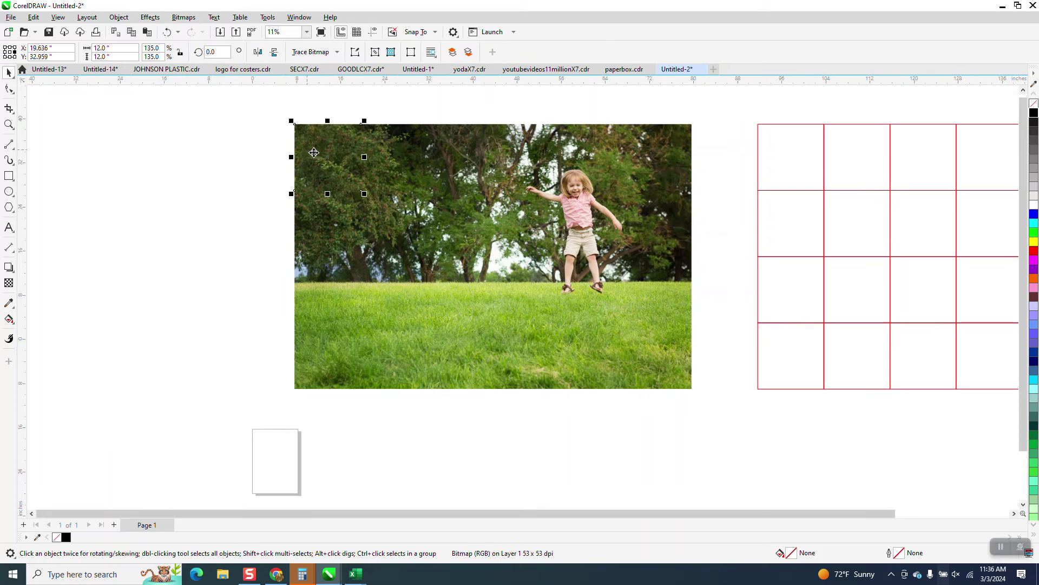
pyautogui.press('Left')
pyautogui.press('Left')
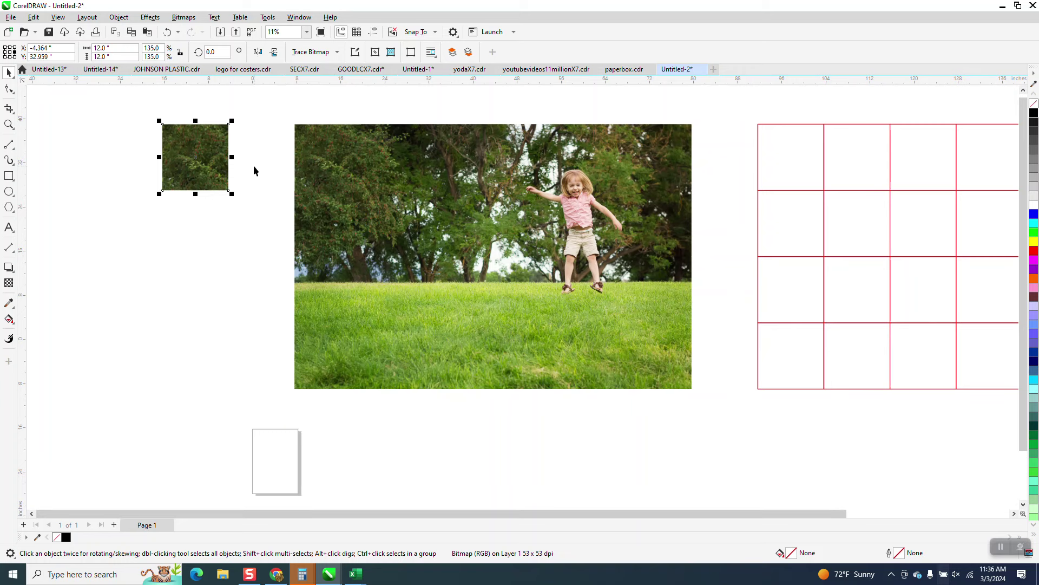
# - Select the uncut original photo behind the tiles and move it 60 in down, clear of them
pyautogui.click(290, 144)
pyautogui.click(314, 146)
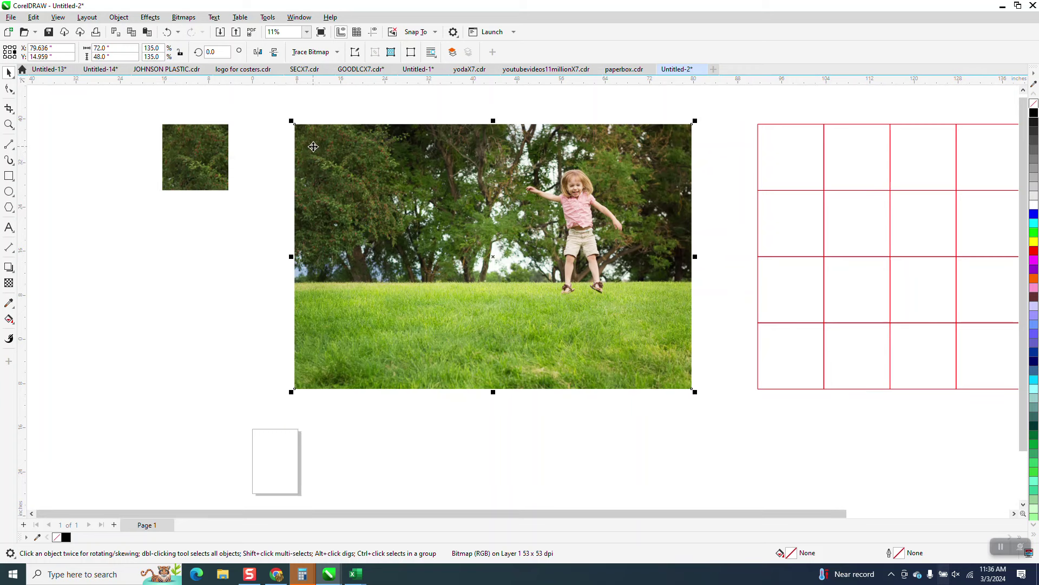
pyautogui.press('Down')
pyautogui.press('Down')
pyautogui.press('Down')
pyautogui.press('Down')
pyautogui.press('Down')
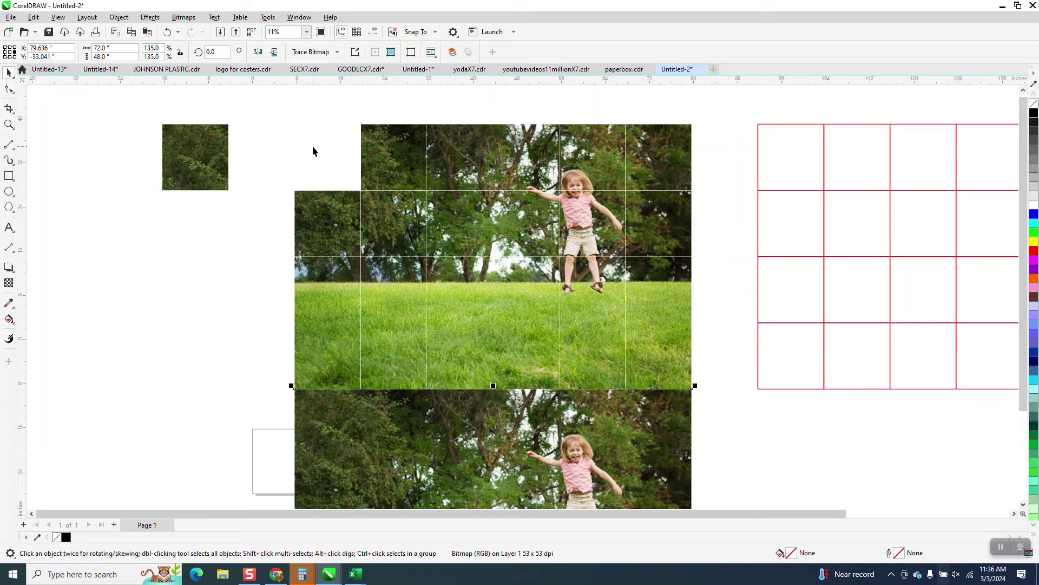
# - Move the separated tile 24 in right, back into the photo's upper-left corner
pyautogui.click(222, 158)
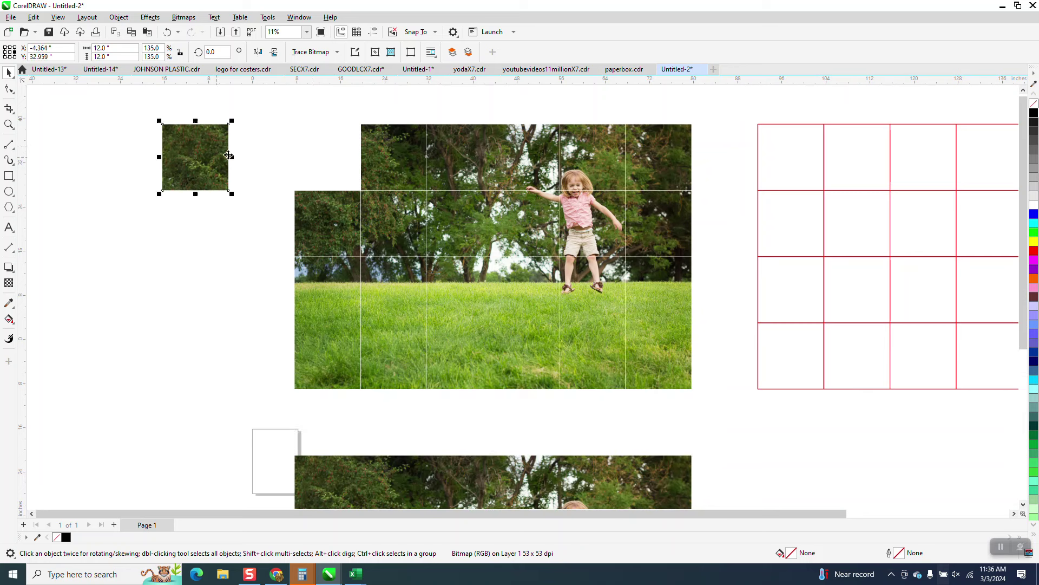
pyautogui.press('Right')
pyautogui.press('Right')
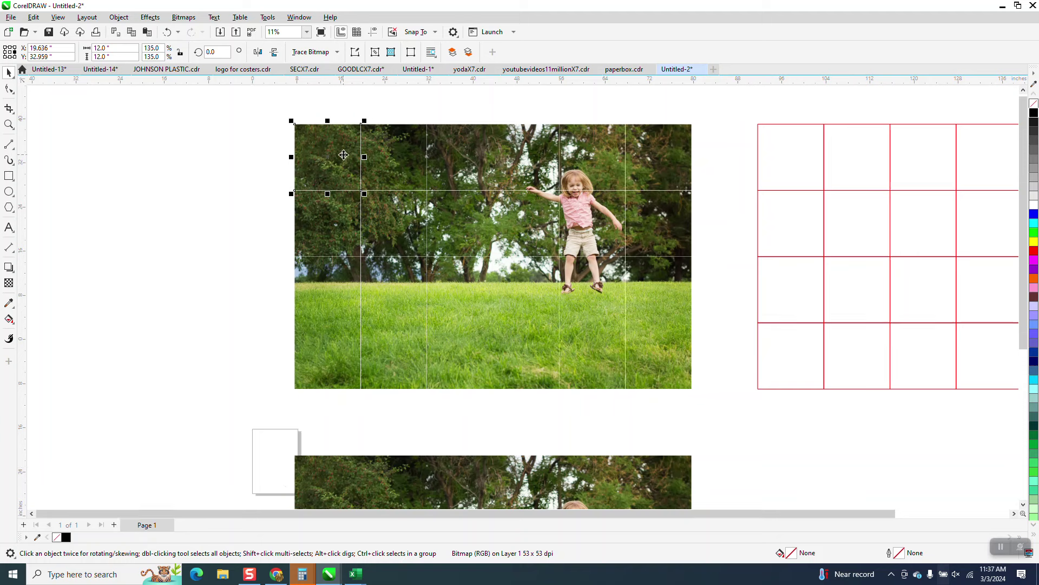
# - Pull the six top-row photo tiles out of place to the left one by one and take a closer look at them
pyautogui.moveTo(341, 154); pyautogui.dragTo(243, 155)
pyautogui.moveTo(385, 156); pyautogui.dragTo(316, 150)
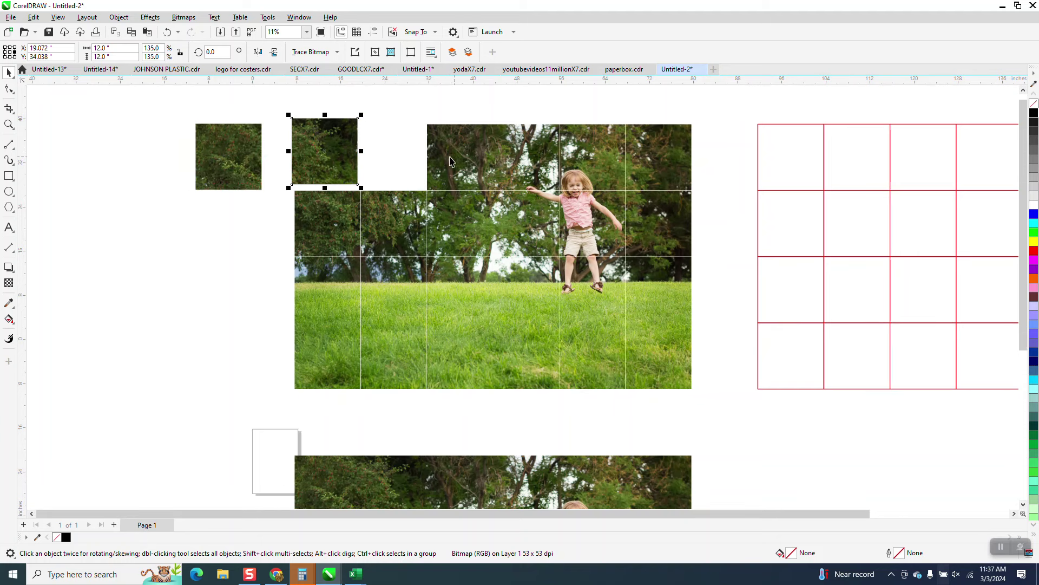
pyautogui.moveTo(445, 156); pyautogui.dragTo(405, 155)
pyautogui.moveTo(518, 156); pyautogui.dragTo(493, 154)
pyautogui.moveTo(593, 156); pyautogui.dragTo(561, 154)
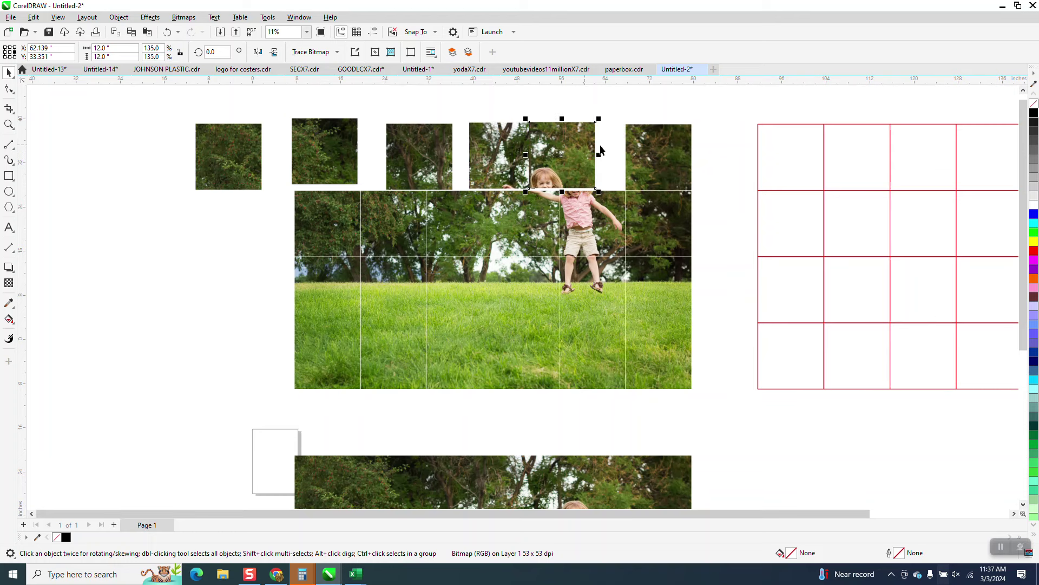
pyautogui.moveTo(658, 156); pyautogui.dragTo(627, 154)
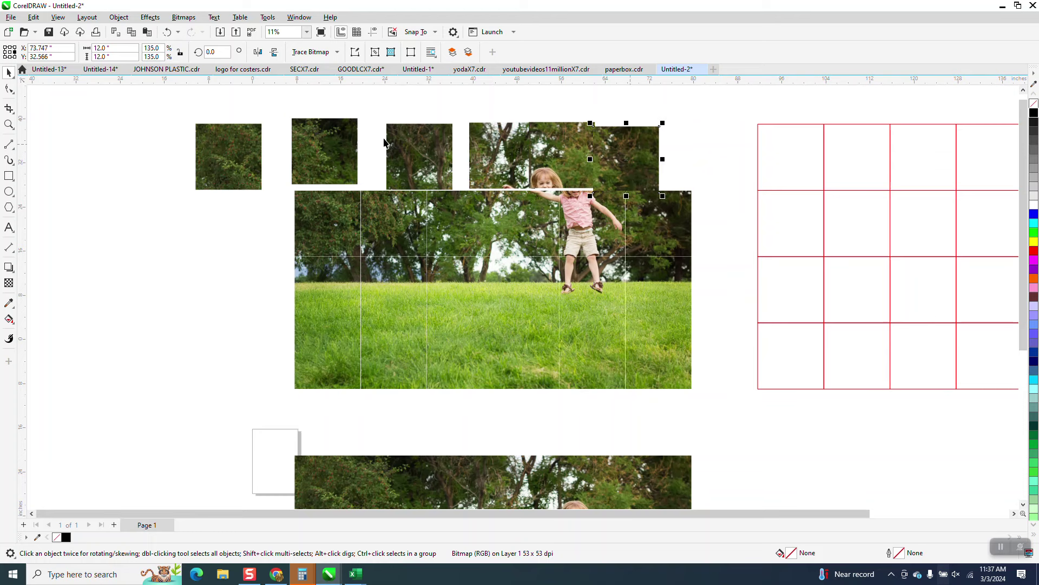
pyautogui.click(9, 124)
pyautogui.moveTo(298, 114); pyautogui.dragTo(781, 286)
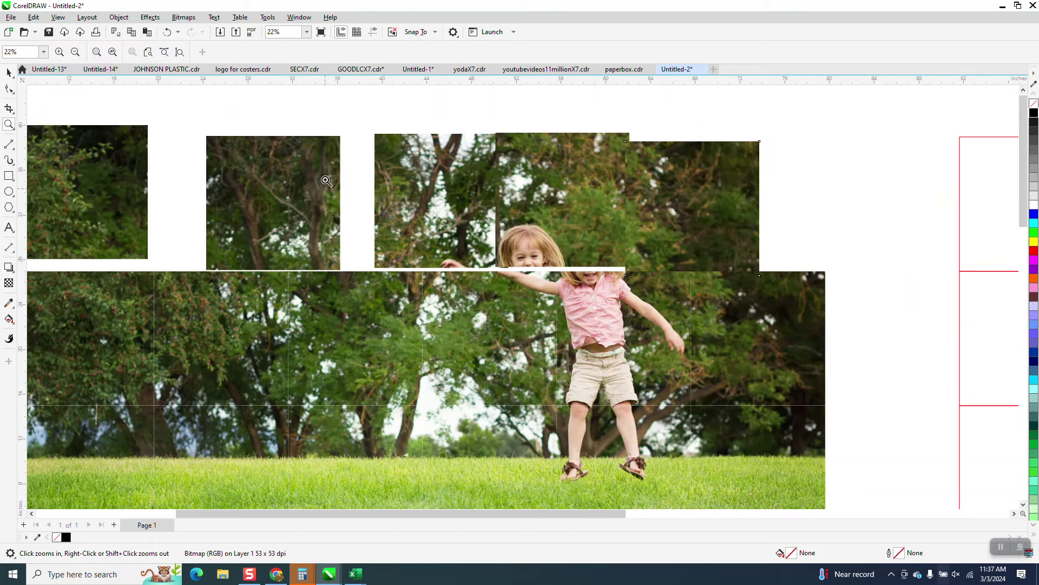
# - Undo the moves of the top-row tiles
pyautogui.click(168, 32)
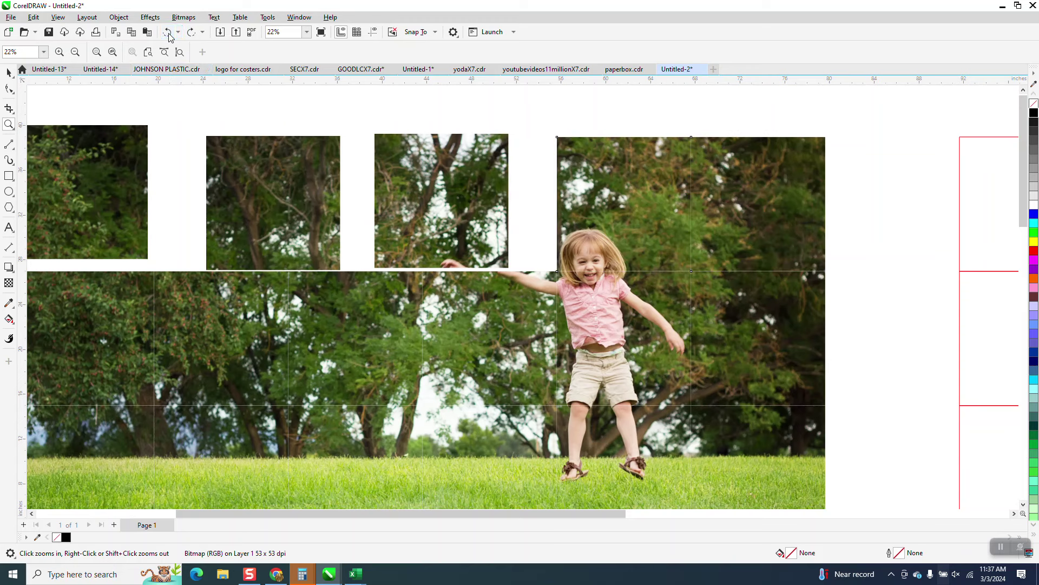
pyautogui.click(168, 32)
pyautogui.click(168, 32)
pyautogui.click(167, 32)
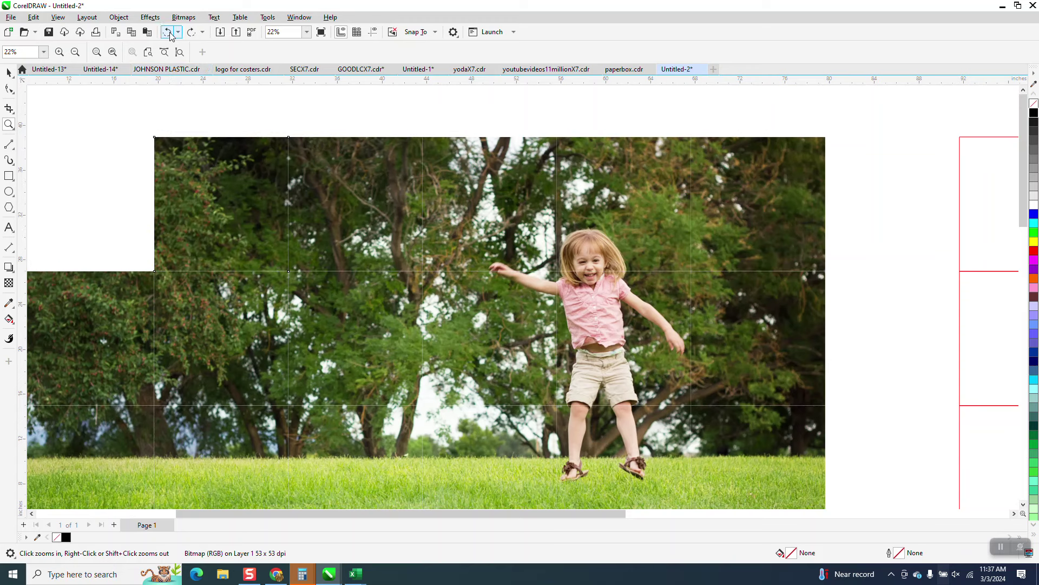
pyautogui.click(167, 32)
# - Examine the seams between the photo tiles, both close up and across the whole picture
pyautogui.scroll(-1, 558, 247)
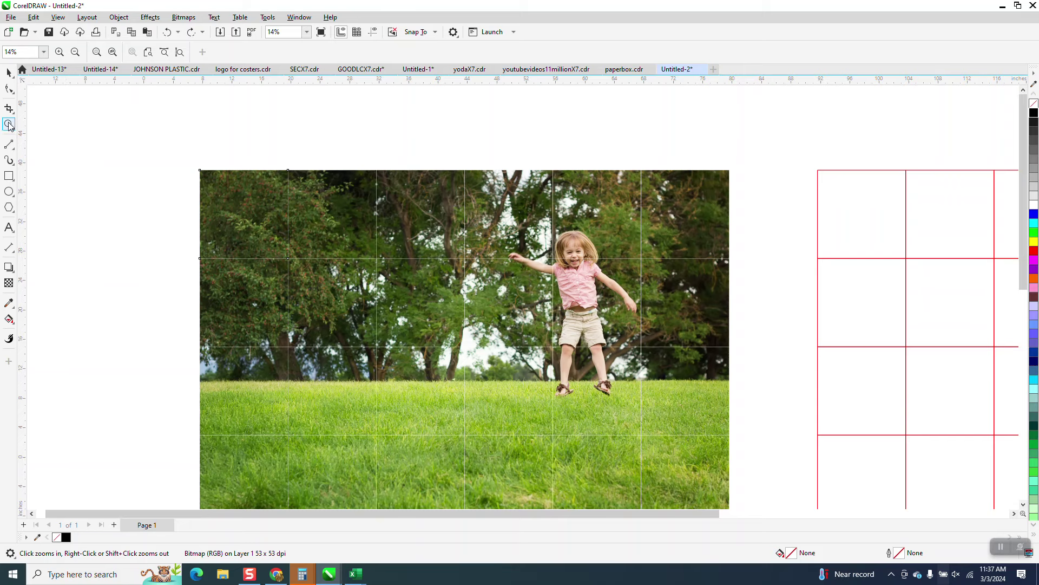
pyautogui.moveTo(202, 211); pyautogui.dragTo(372, 280)
pyautogui.scroll(-4, 389, 331)
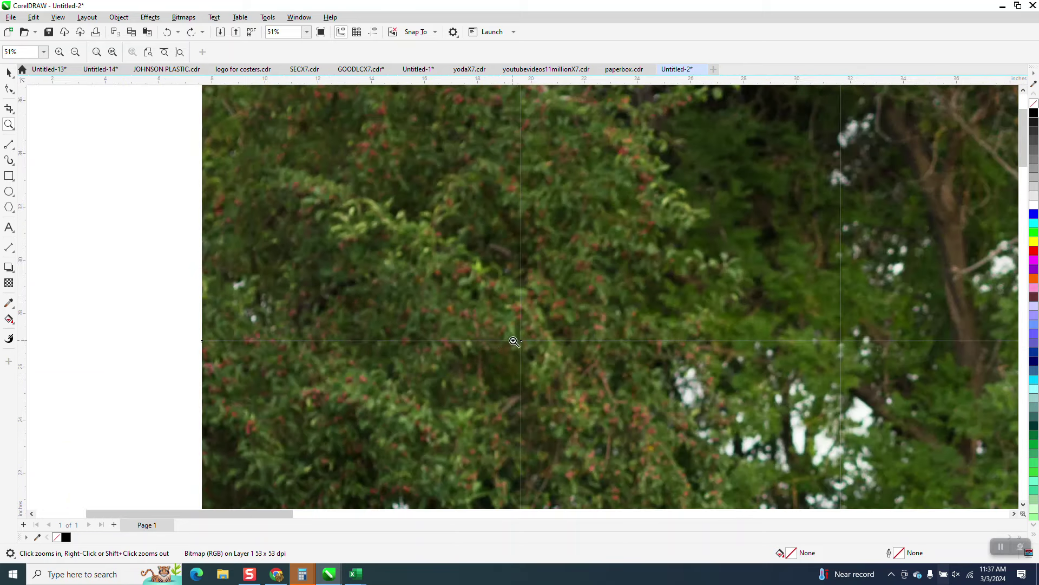
pyautogui.scroll(-4, 474, 322)
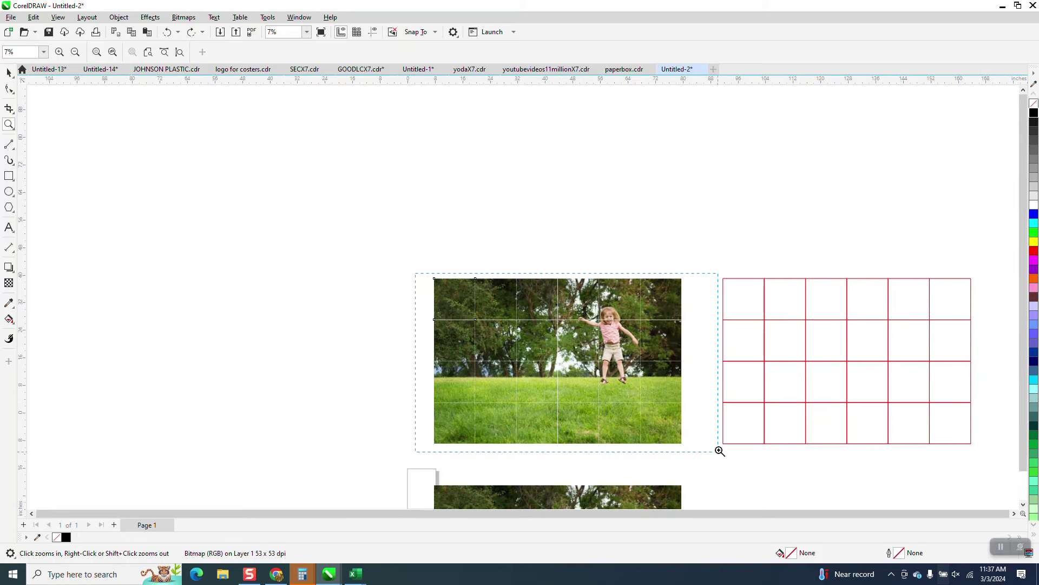
pyautogui.click(566, 352)
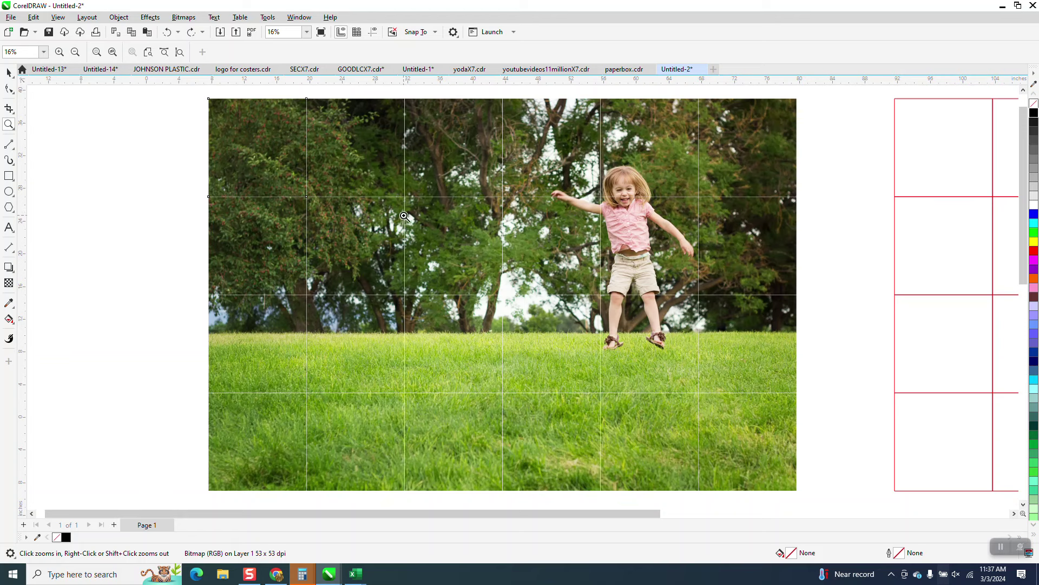
pyautogui.scroll(-1, 386, 239)
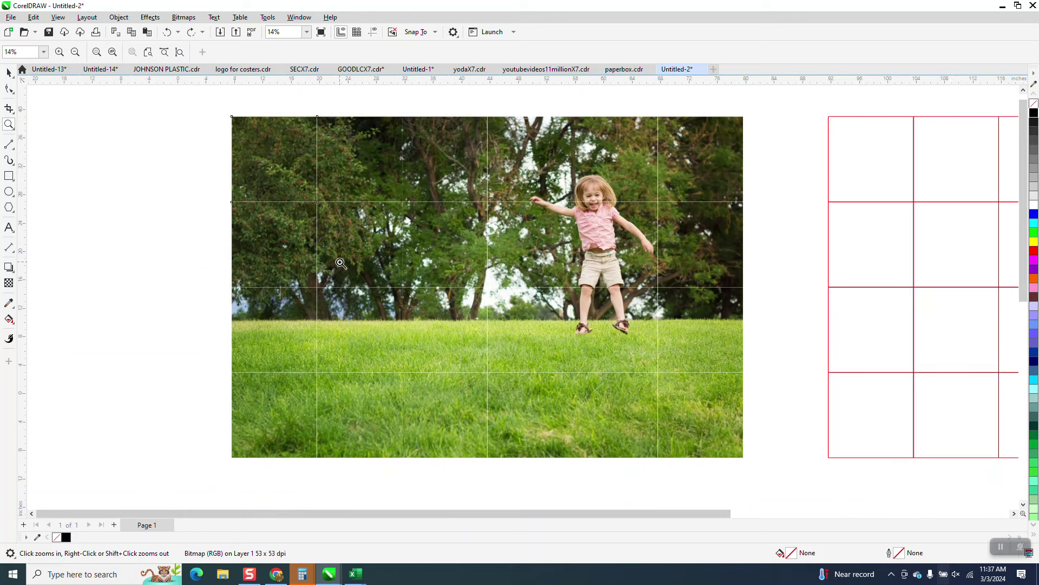
# - Move the uncut photo copy from below the tiled picture to the free area beneath the red grid
pyautogui.scroll(-1, 321, 243)
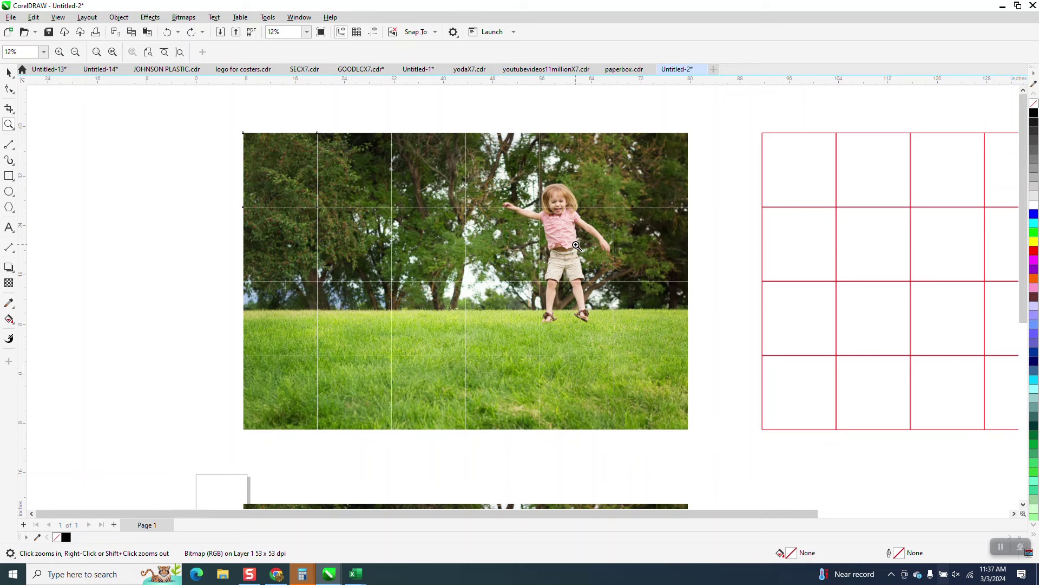
pyautogui.scroll(-3, 563, 259)
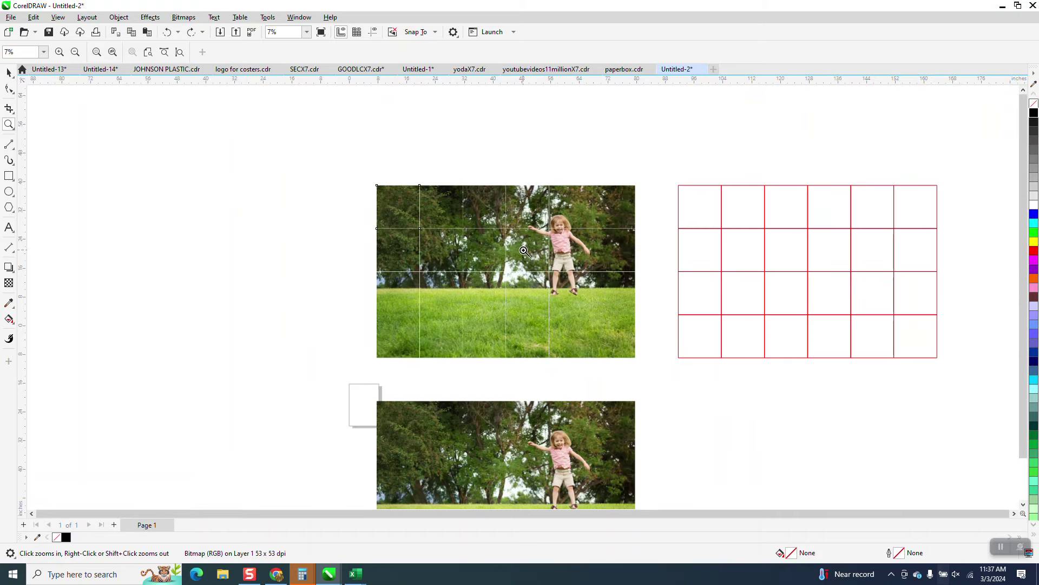
pyautogui.click(7, 74)
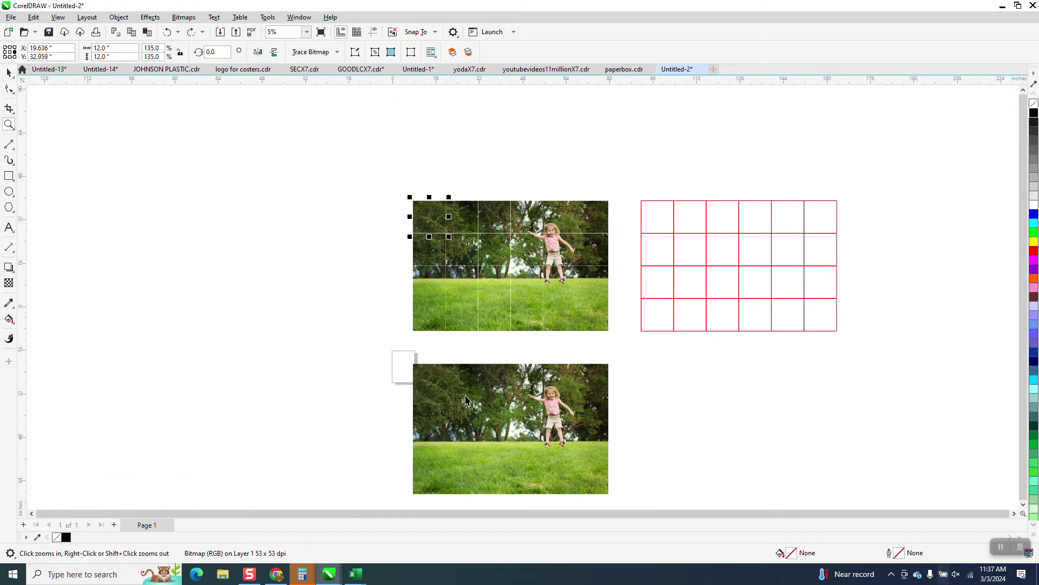
pyautogui.moveTo(513, 421); pyautogui.dragTo(759, 407)
# - PowerClip the uncut photo inside the grouped red 6-by-4 grid and finish editing the PowerClip contents
pyautogui.click(747, 332)
pyautogui.click(761, 377)
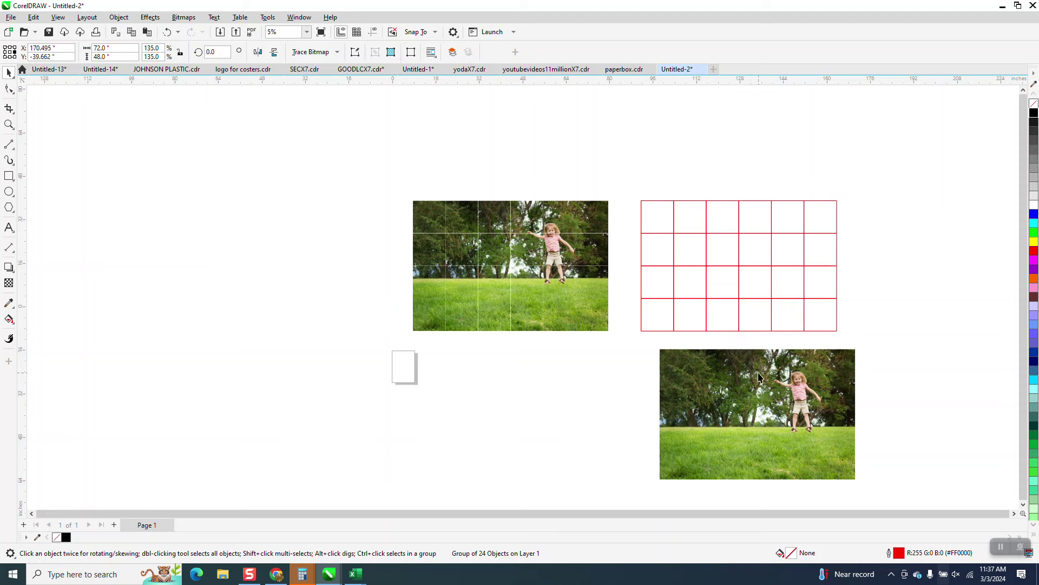
pyautogui.click(118, 16)
pyautogui.moveTo(135, 59)
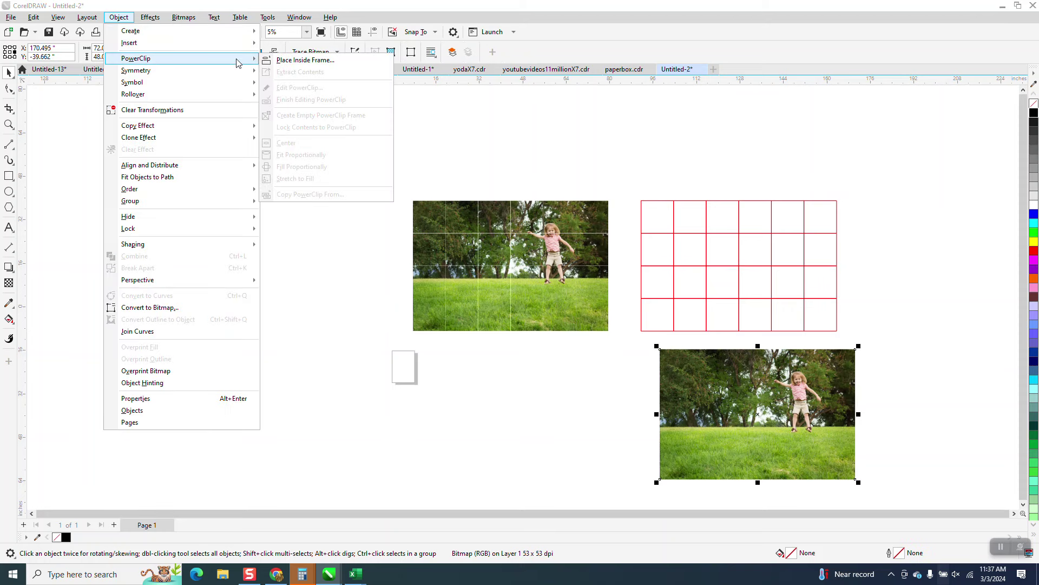
pyautogui.click(286, 58)
pyautogui.click(720, 256)
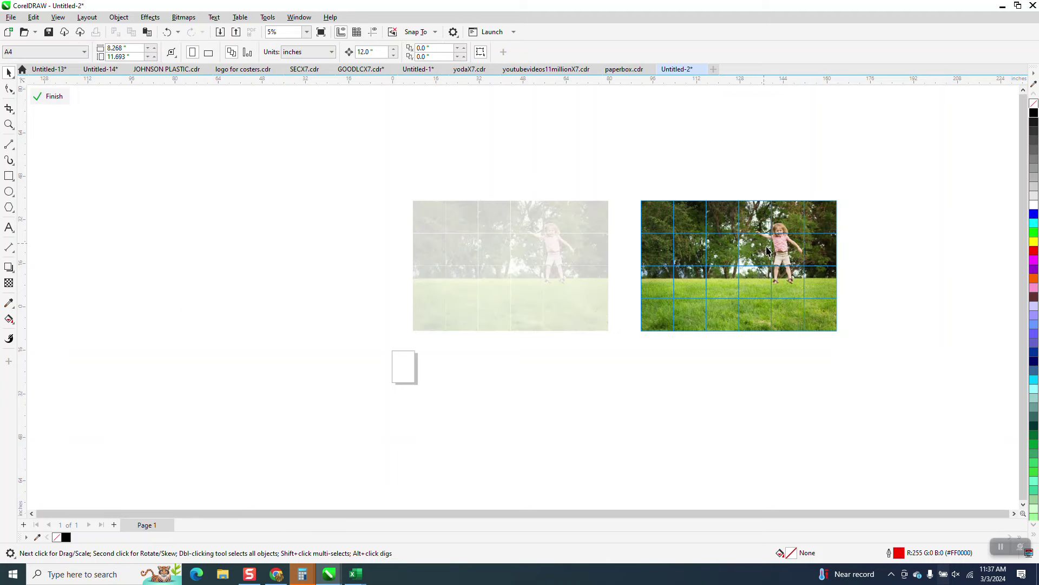
pyautogui.click(53, 98)
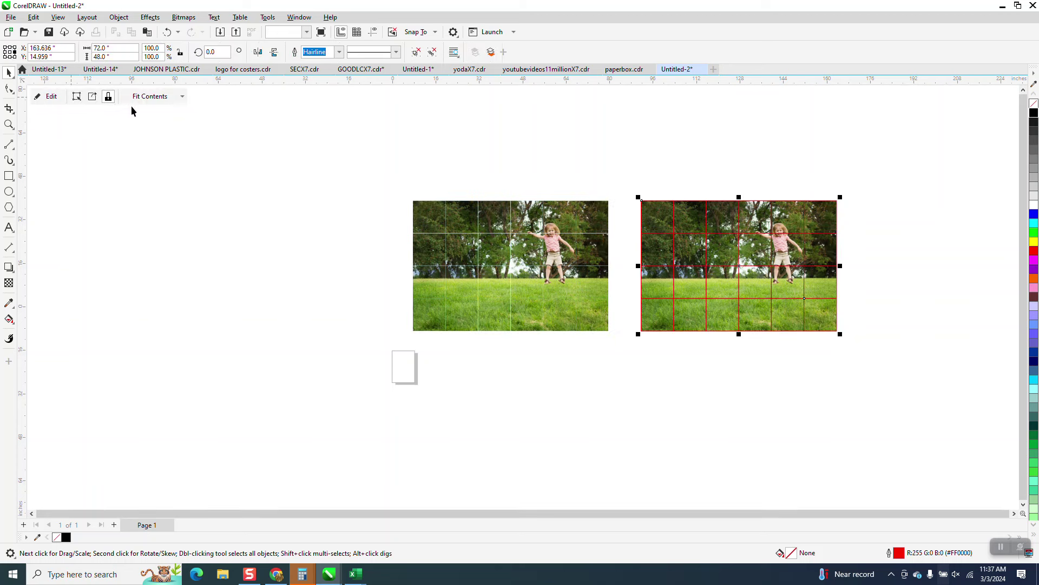
# - Ungroup the PowerClipped grid so each square becomes a separate photo tile
pyautogui.click(183, 98)
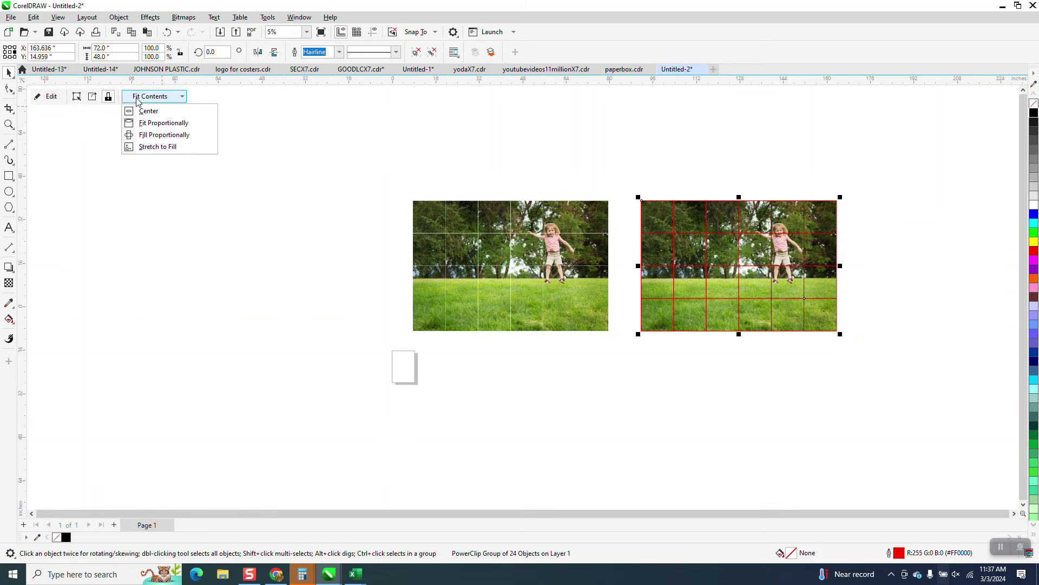
pyautogui.click(89, 97)
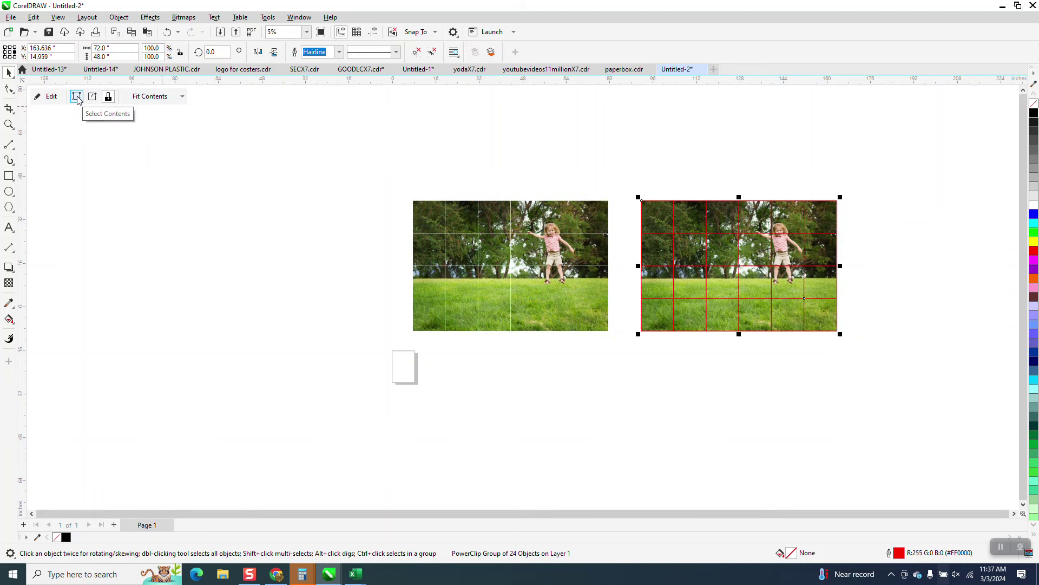
pyautogui.click(120, 18)
pyautogui.moveTo(143, 201)
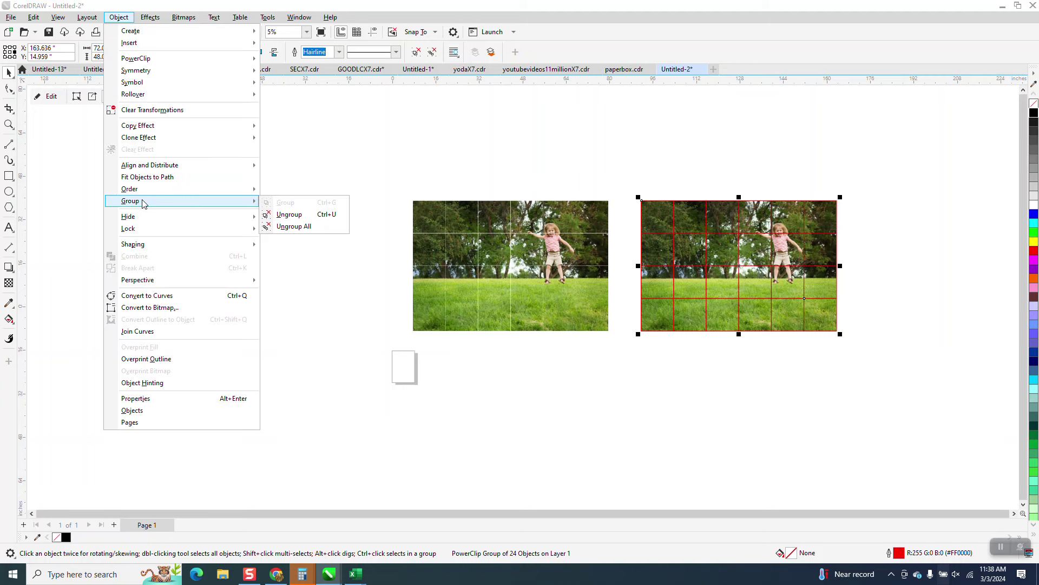
pyautogui.click(322, 215)
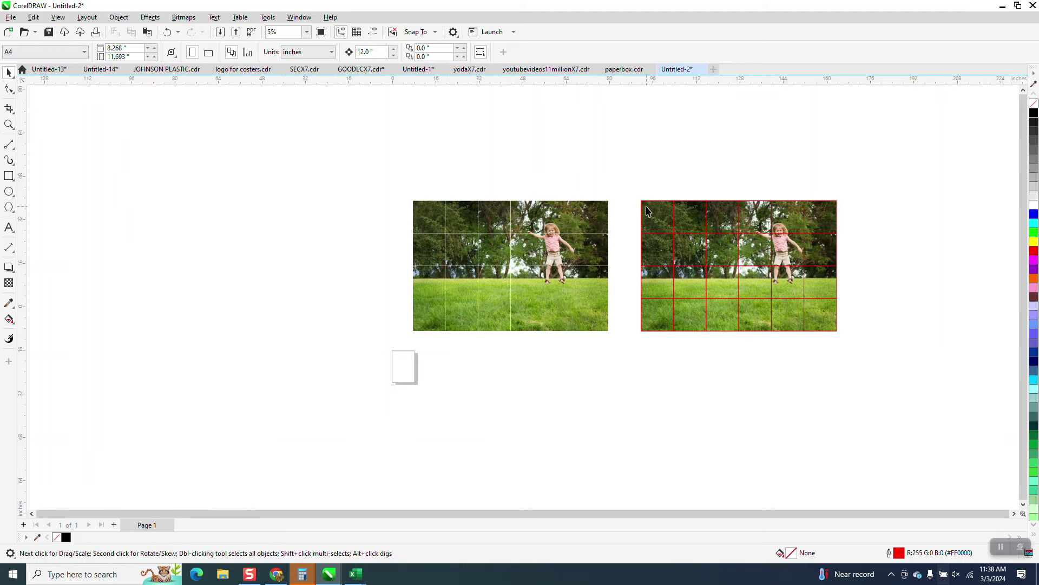
# - Pull the first three top-row tiles up out of the PowerClipped photo one by one
pyautogui.click(623, 168)
pyautogui.moveTo(622, 168); pyautogui.dragTo(624, 168)
pyautogui.moveTo(689, 217); pyautogui.dragTo(686, 171)
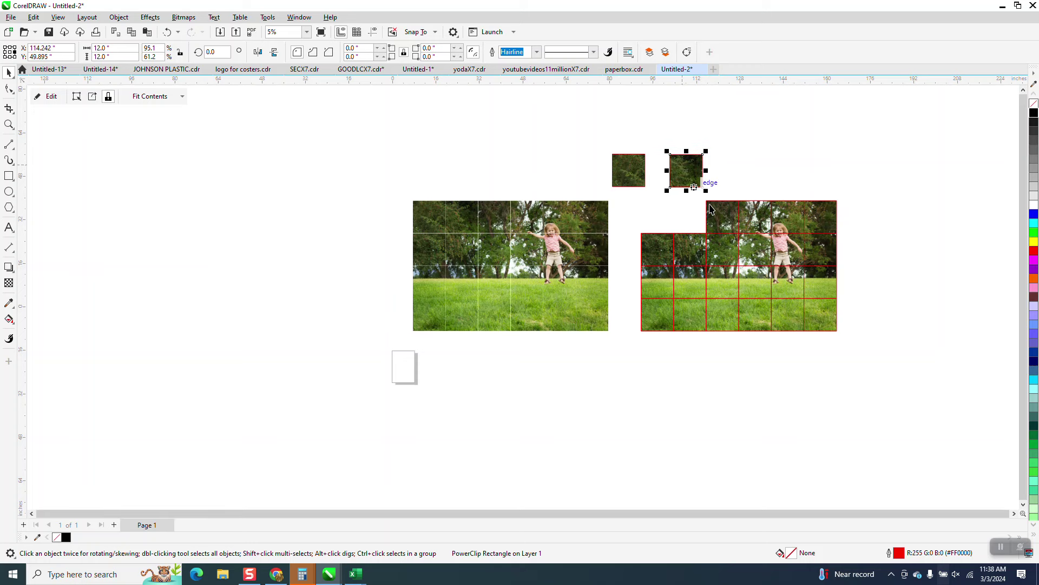
pyautogui.moveTo(727, 209); pyautogui.dragTo(741, 157)
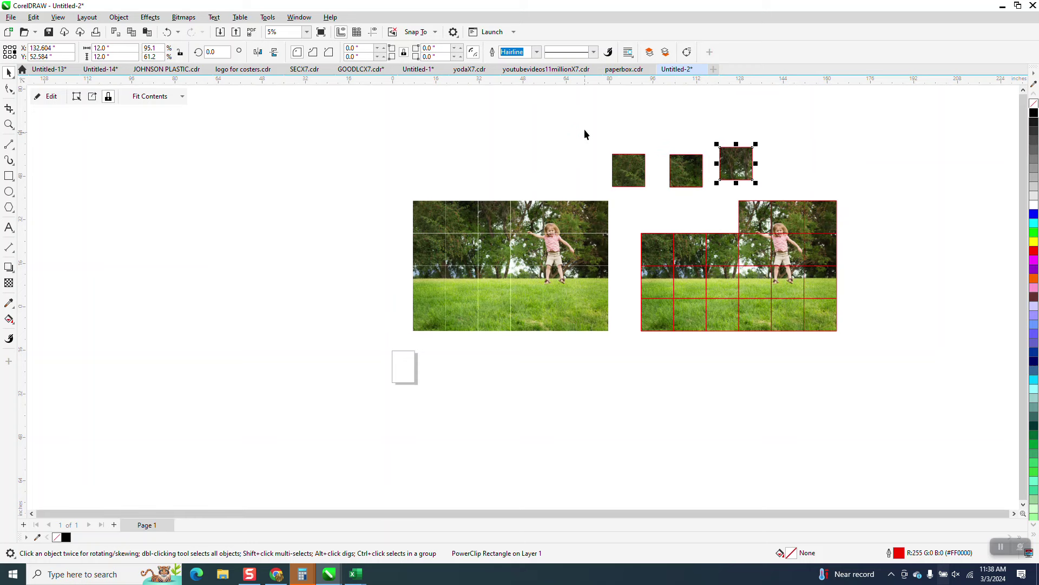
# - Undo the moves of the three red-outlined tiles pulled out of the PowerClipped photo
pyautogui.click(119, 18)
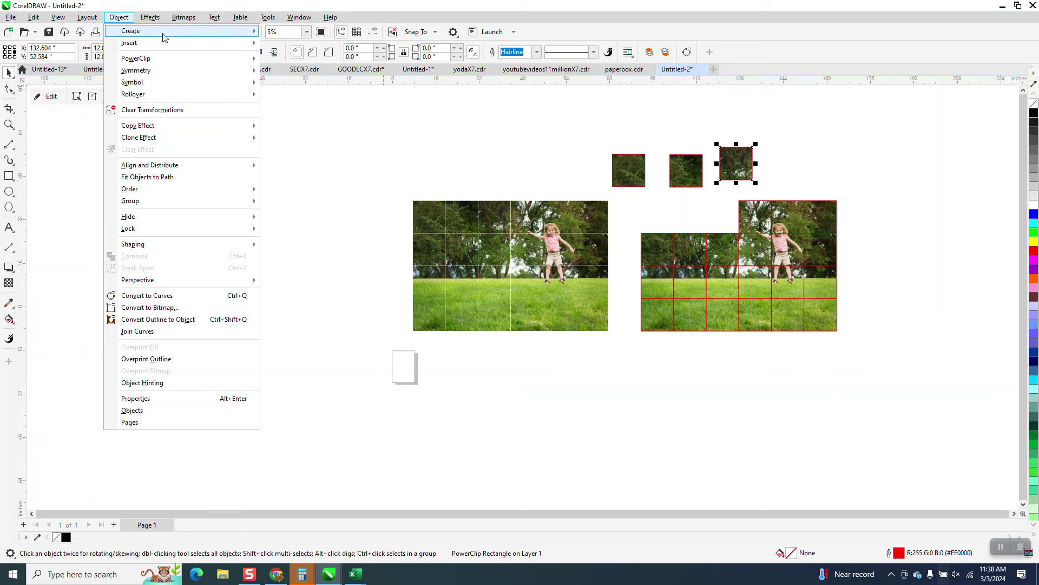
pyautogui.click(312, 109)
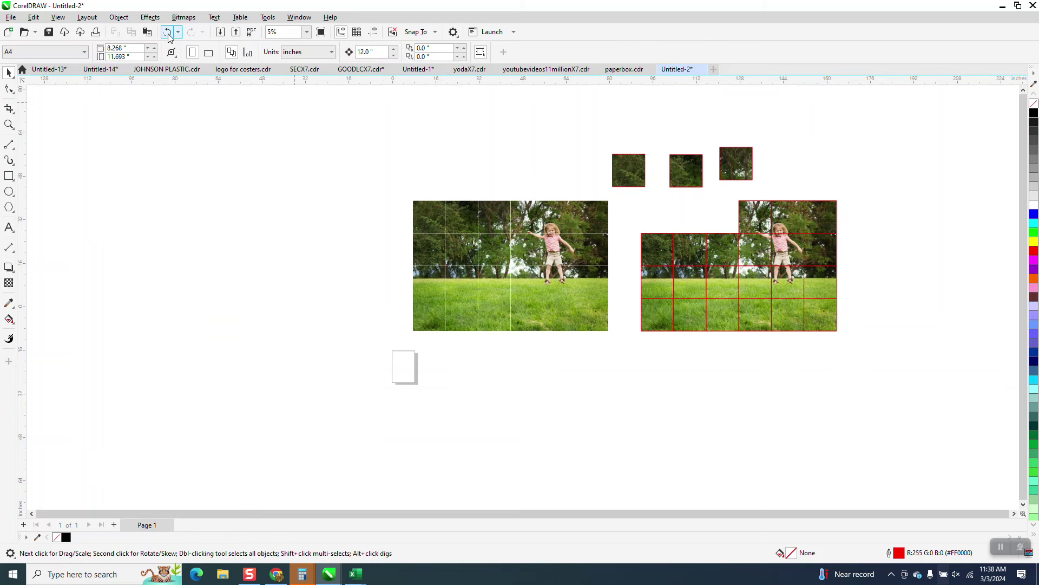
pyautogui.click(167, 32)
pyautogui.click(167, 32)
pyautogui.click(168, 32)
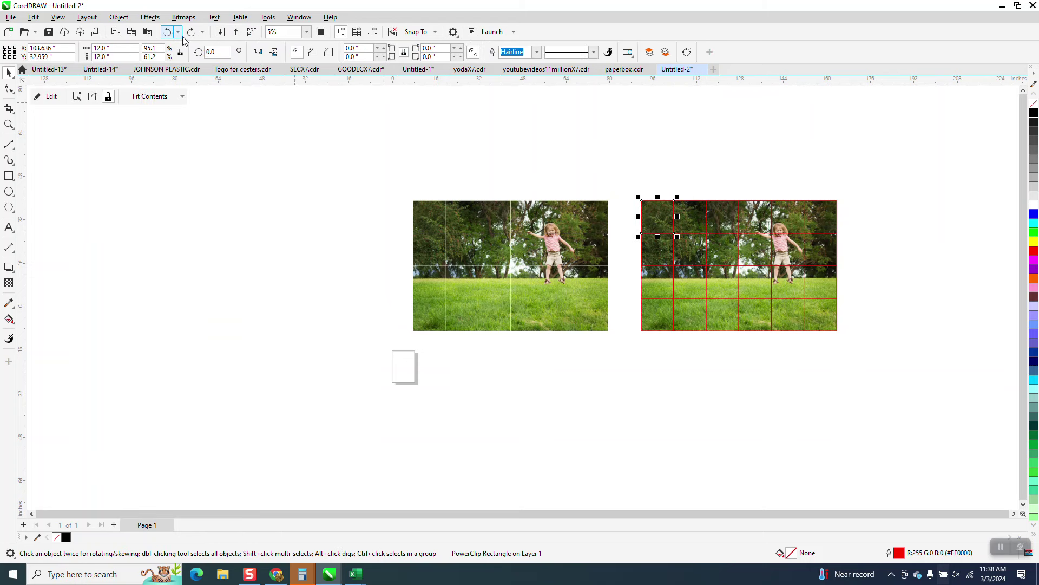
# - Remove the red outline from all 24 PowerClipped tiles and take a closer look at their seams
pyautogui.moveTo(596, 167); pyautogui.dragTo(862, 379)
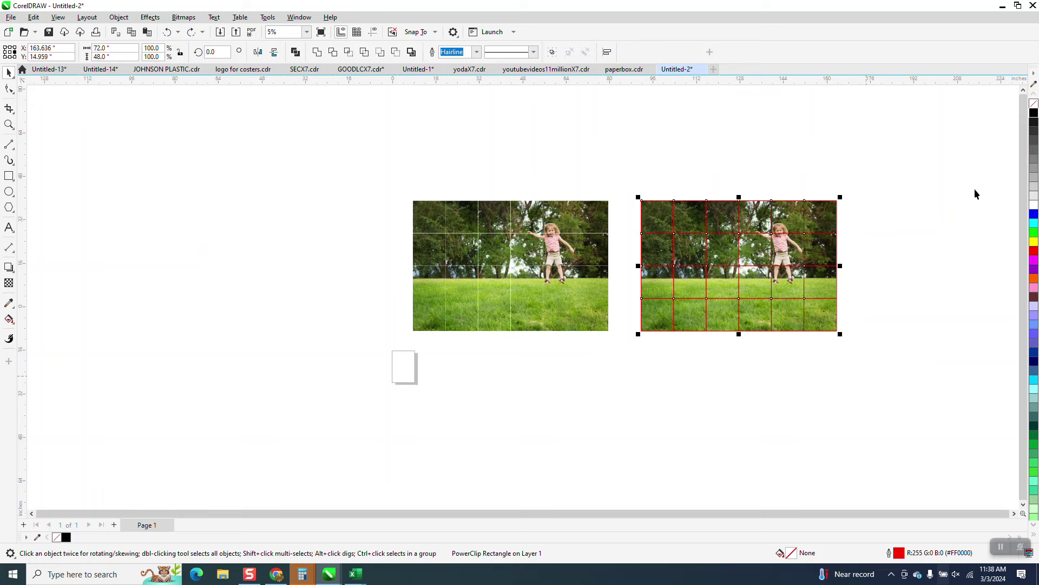
pyautogui.rightClick(1035, 103)
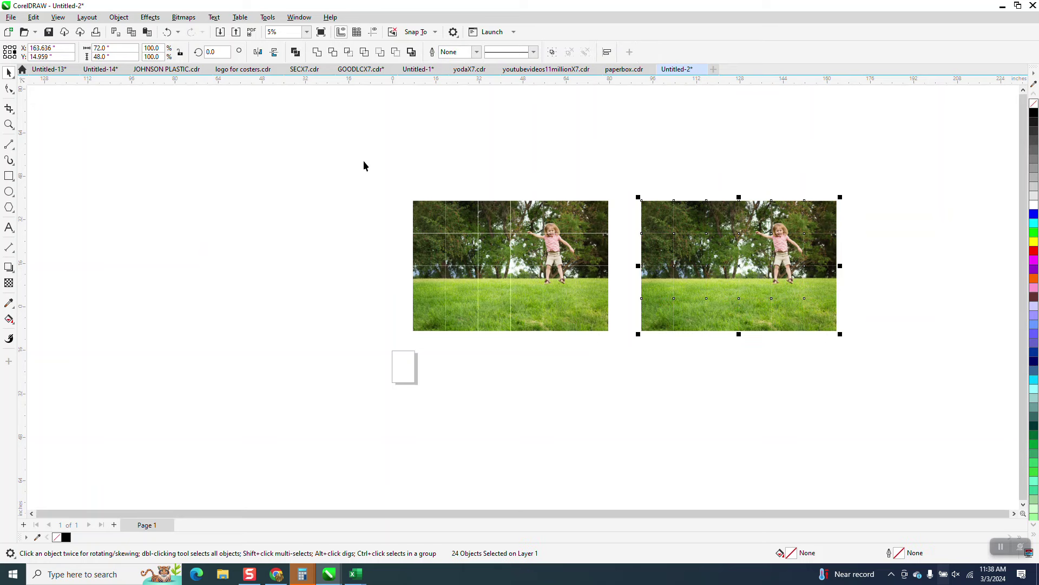
pyautogui.click(8, 124)
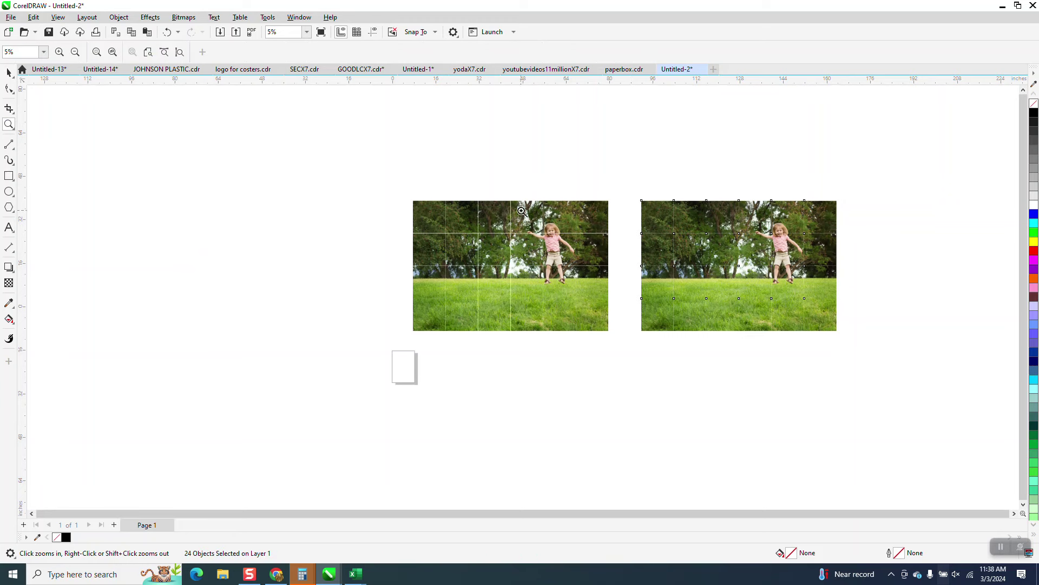
pyautogui.click(590, 201)
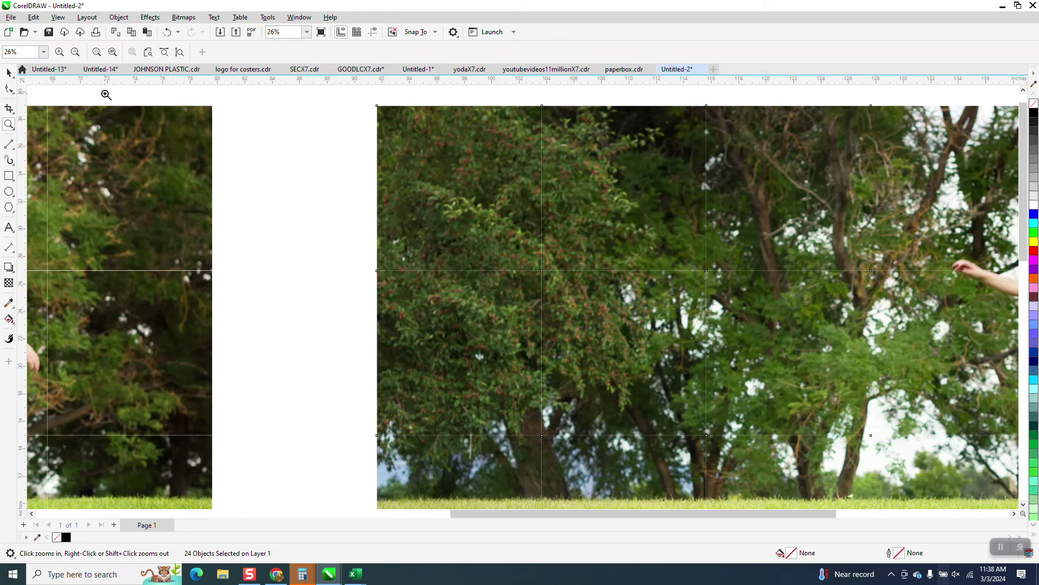
# - Move the first three top-row tiles of the outline-free photo upward one by one, leaving gaps between them
pyautogui.rightClick(540, 281)
pyautogui.press('space')
pyautogui.moveTo(493, 220); pyautogui.dragTo(463, 176)
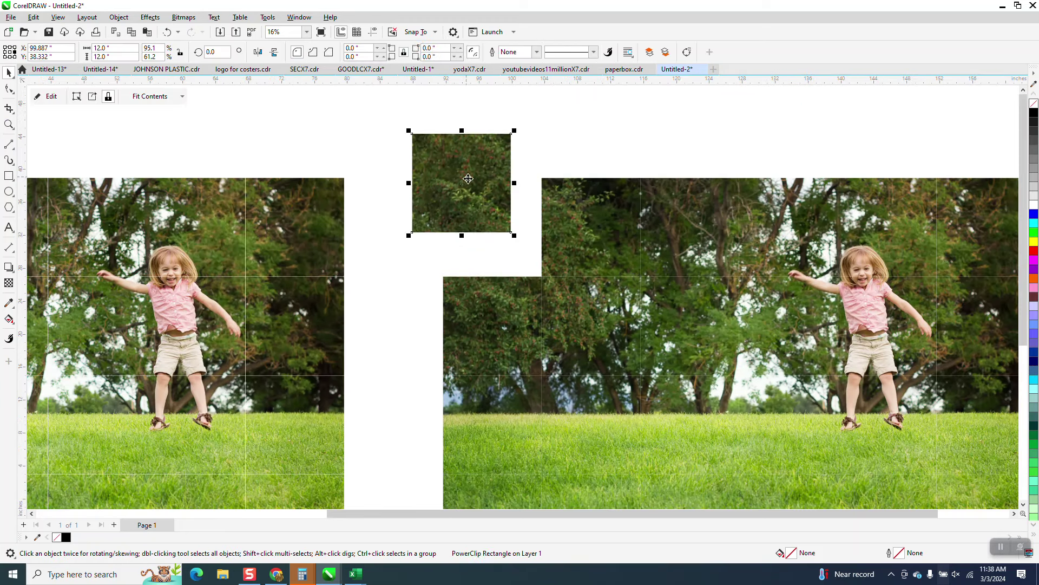
pyautogui.moveTo(563, 233); pyautogui.dragTo(554, 190)
pyautogui.moveTo(680, 215); pyautogui.dragTo(680, 172)
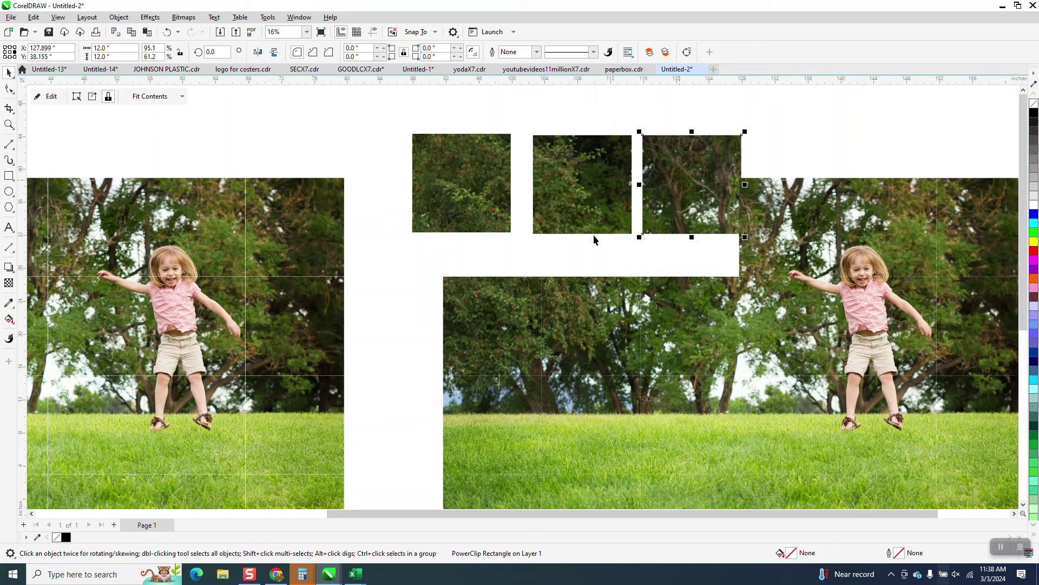
pyautogui.scroll(-5, 412, 264)
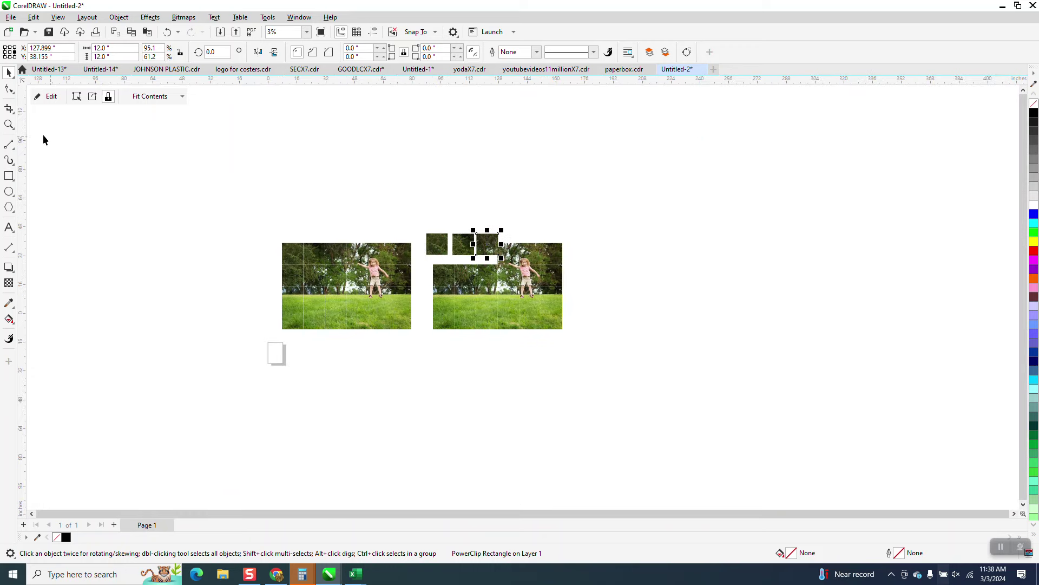
# - Pull the tile showing the girl's torso out to the right of the PowerClipped photo and undo that move
pyautogui.click(9, 124)
pyautogui.moveTo(417, 218); pyautogui.dragTo(620, 355)
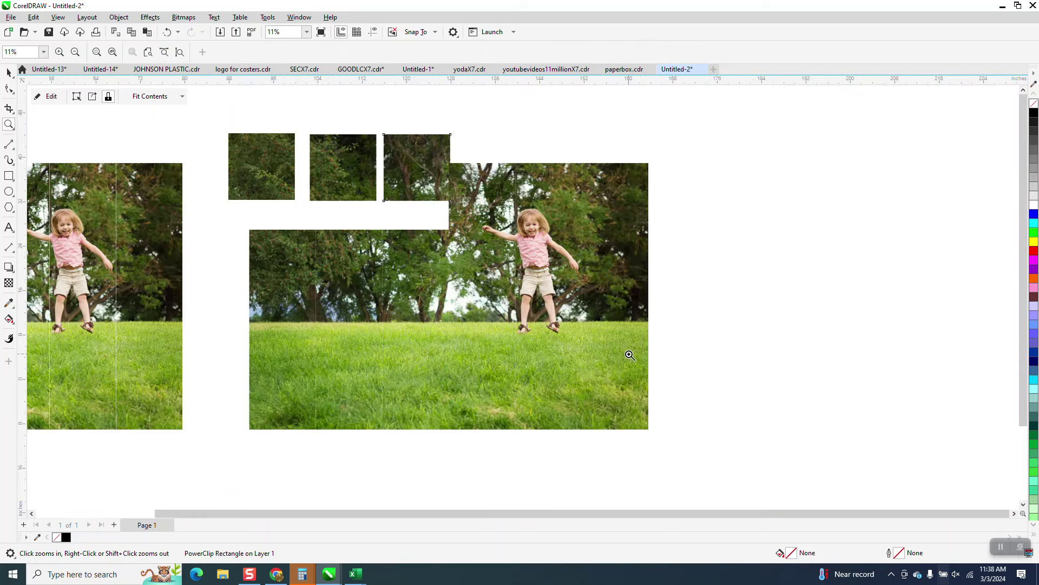
pyautogui.scroll(-1, 566, 327)
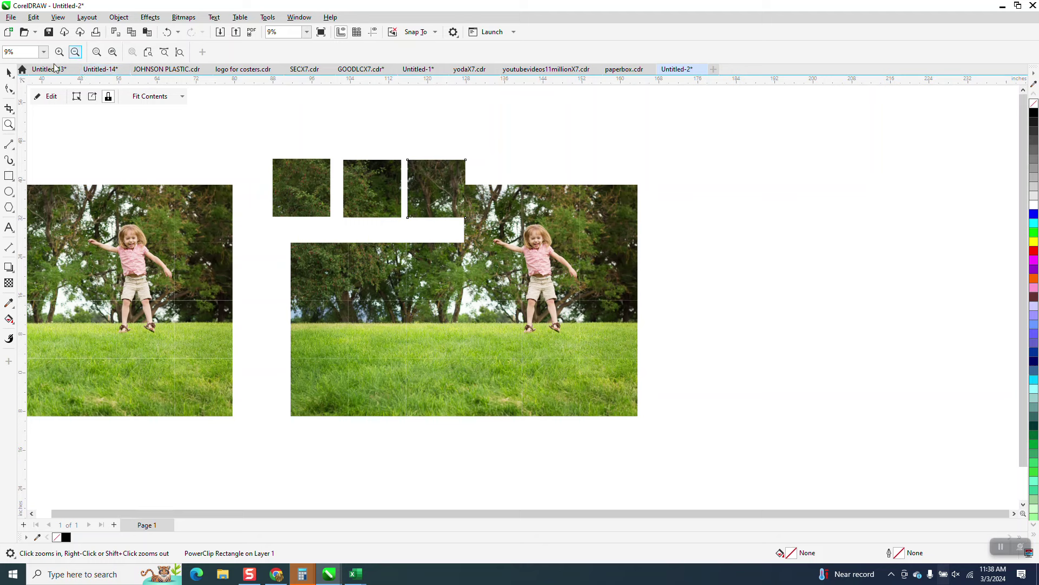
pyautogui.click(9, 72)
pyautogui.moveTo(533, 254); pyautogui.dragTo(757, 278)
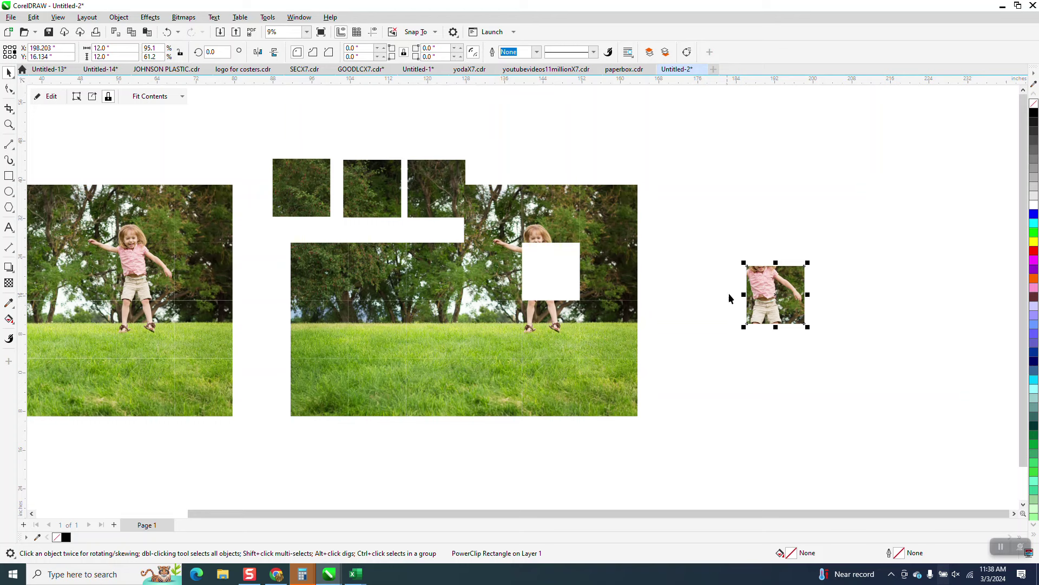
pyautogui.click(167, 32)
pyautogui.scroll(-3, 513, 276)
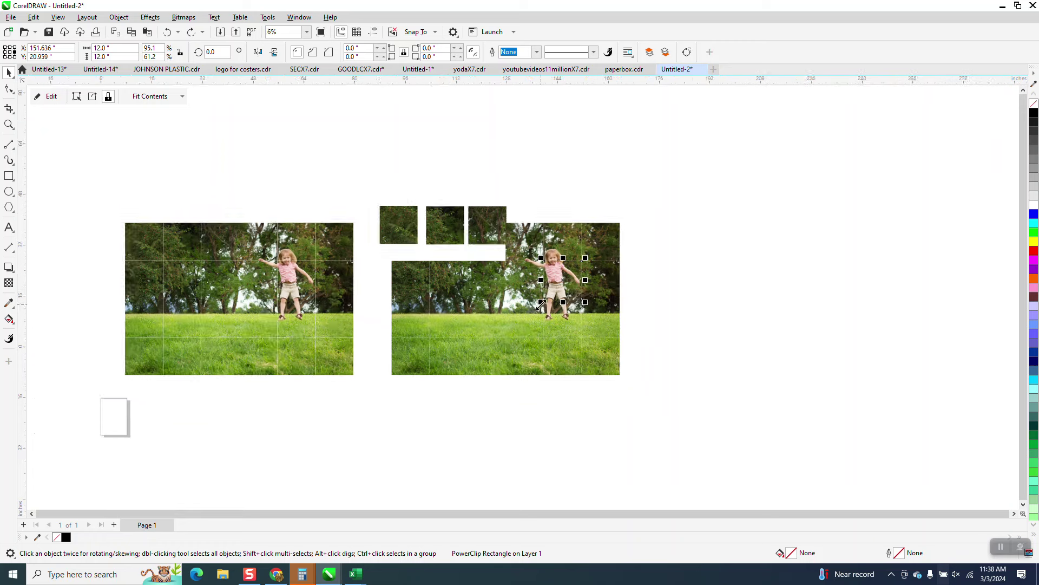